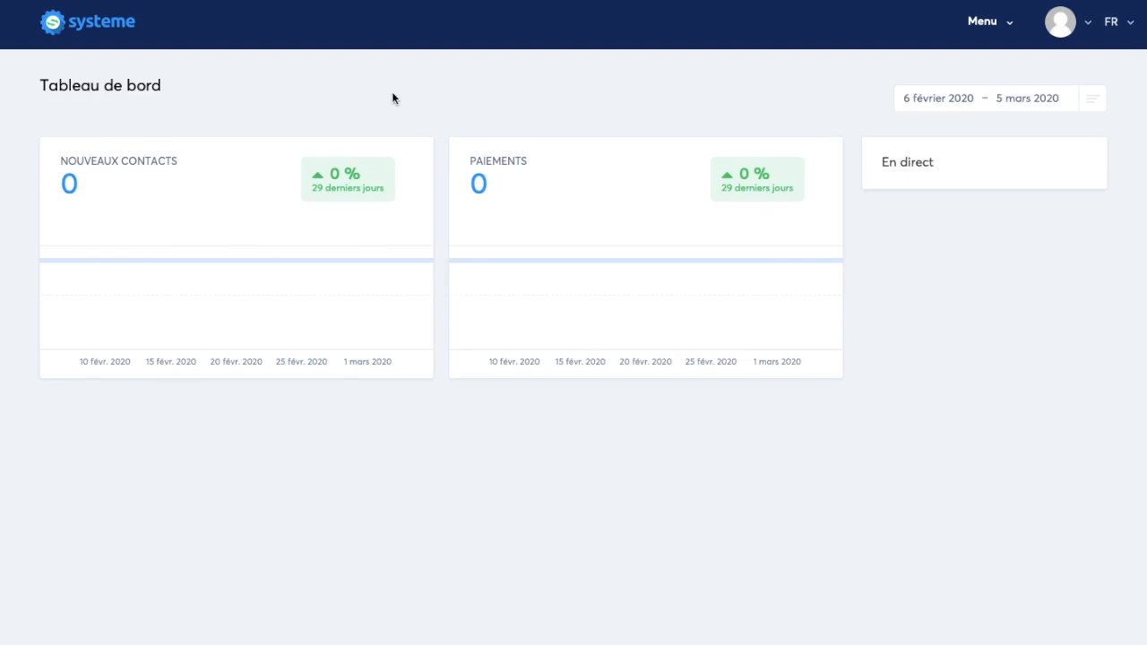
Step: Start a new blog in the Blogs section and name it Blog test
click(975, 32)
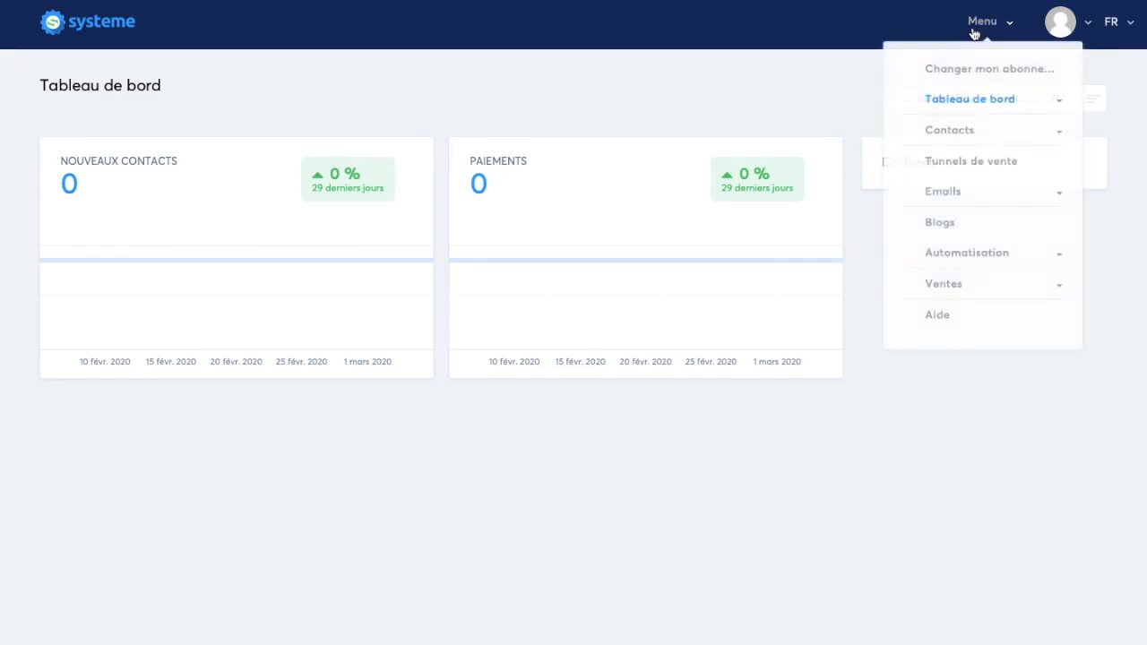
click(941, 225)
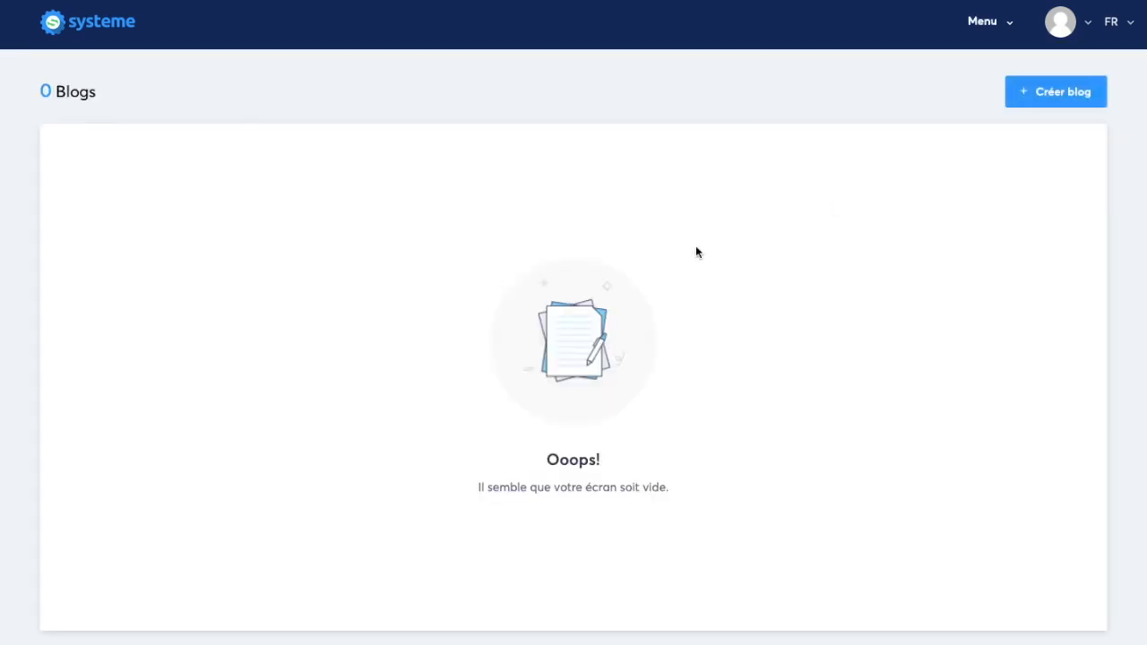
click(1060, 102)
text(Blog test)
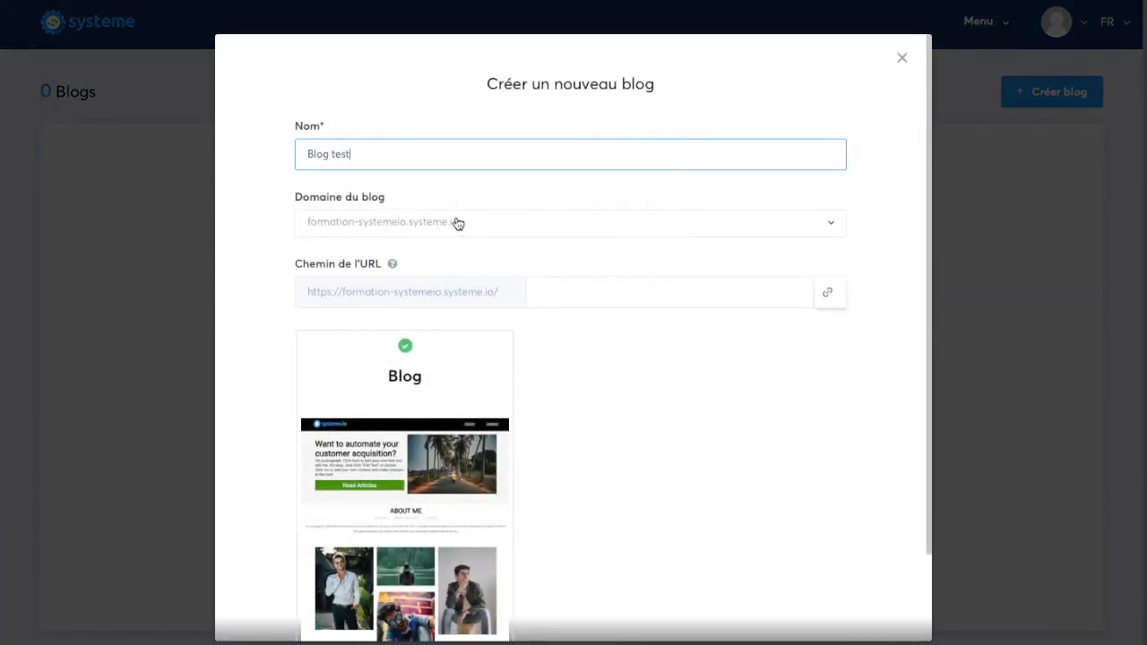
Step: Choose formation-systemeio.systeme.io as the new blog's domain
drag(308, 194, 475, 207)
click(477, 222)
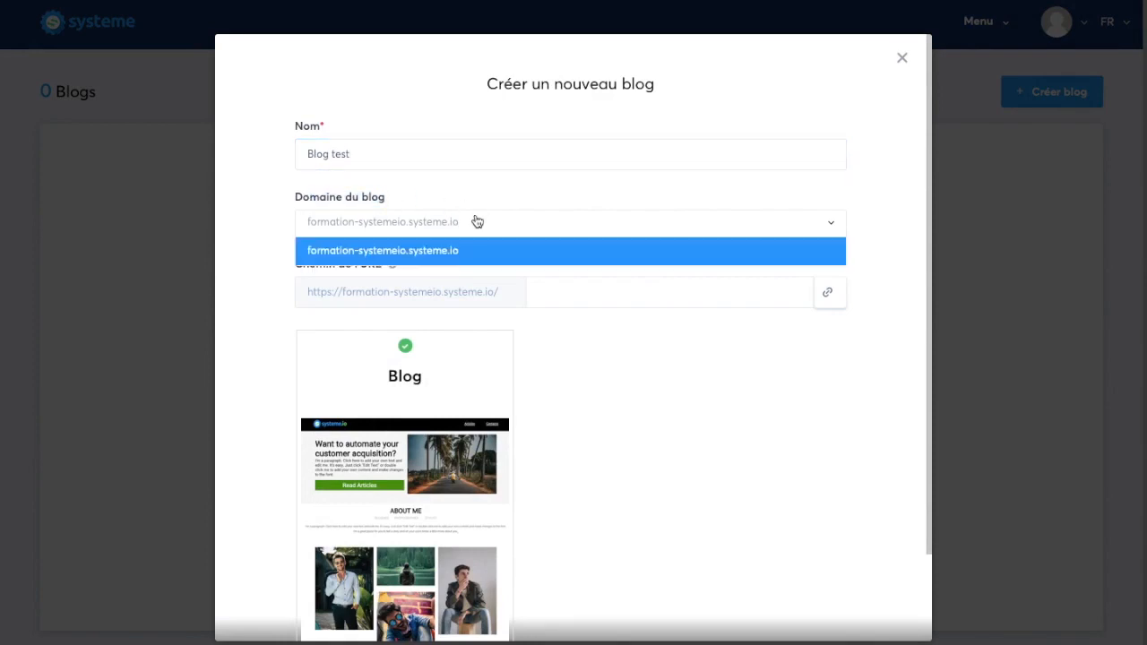
click(427, 190)
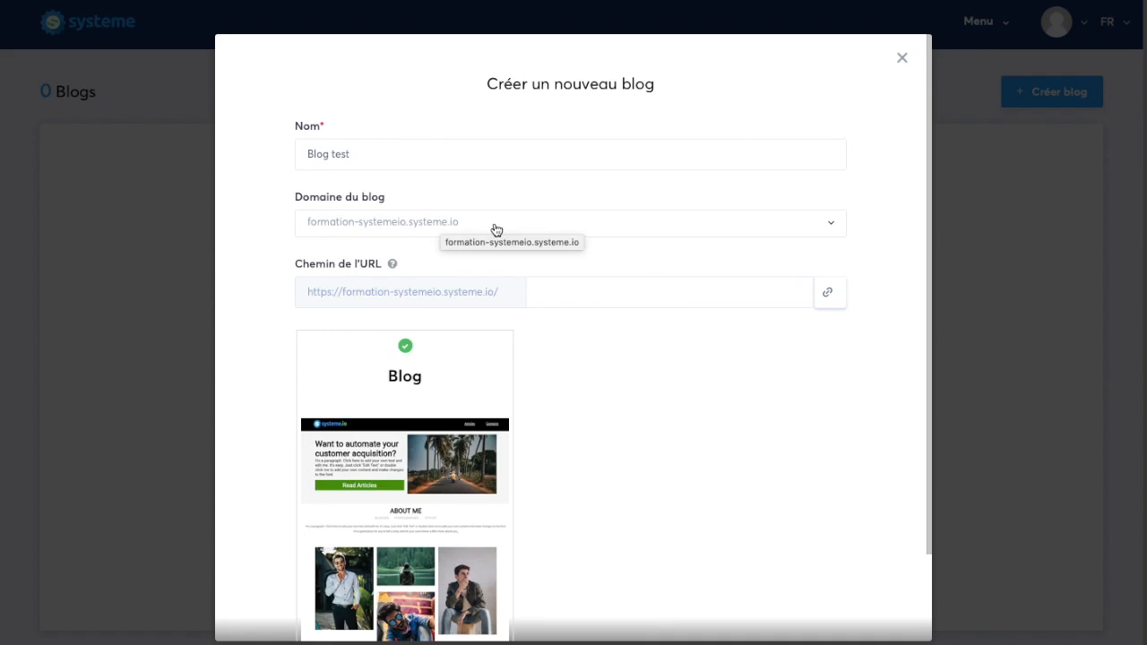
click(436, 230)
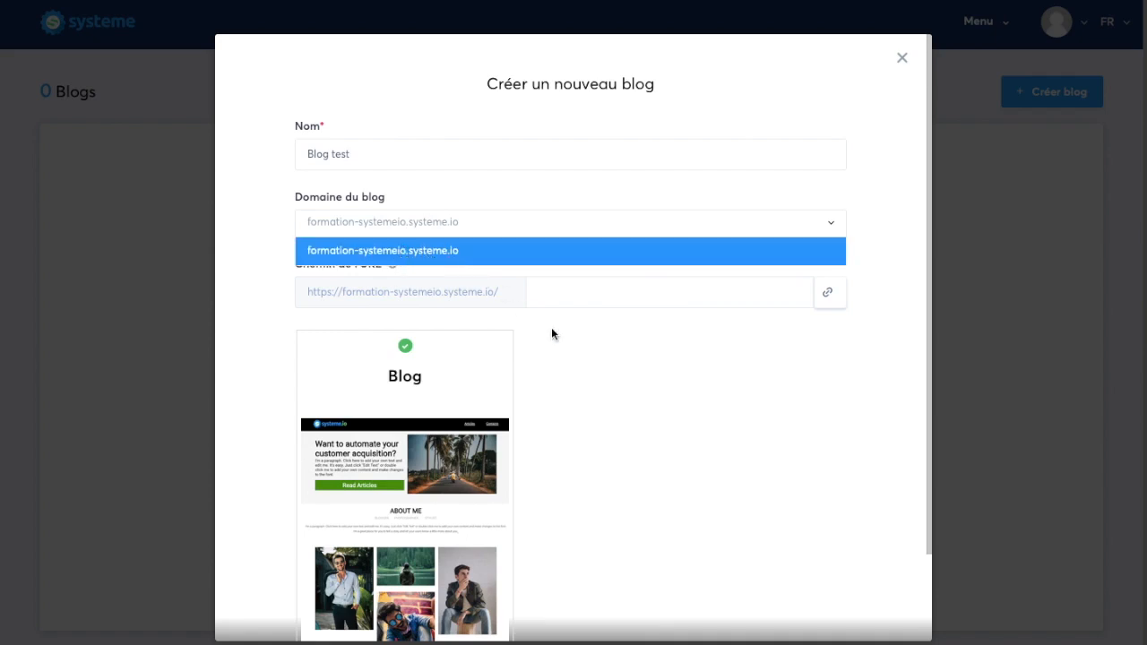
click(622, 360)
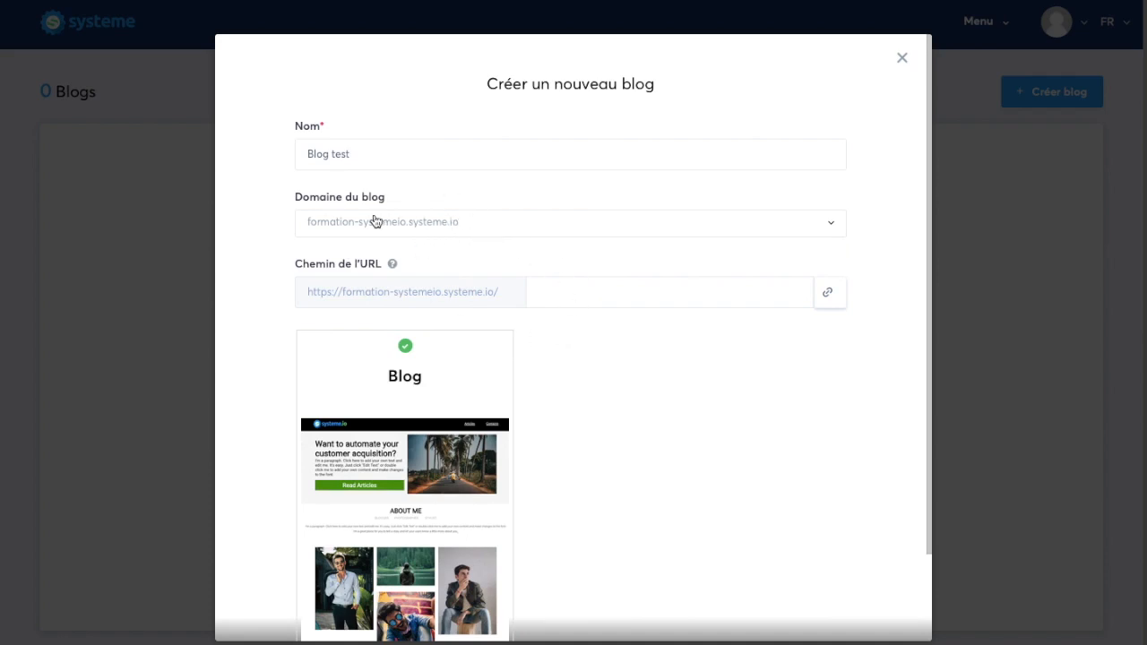
click(402, 231)
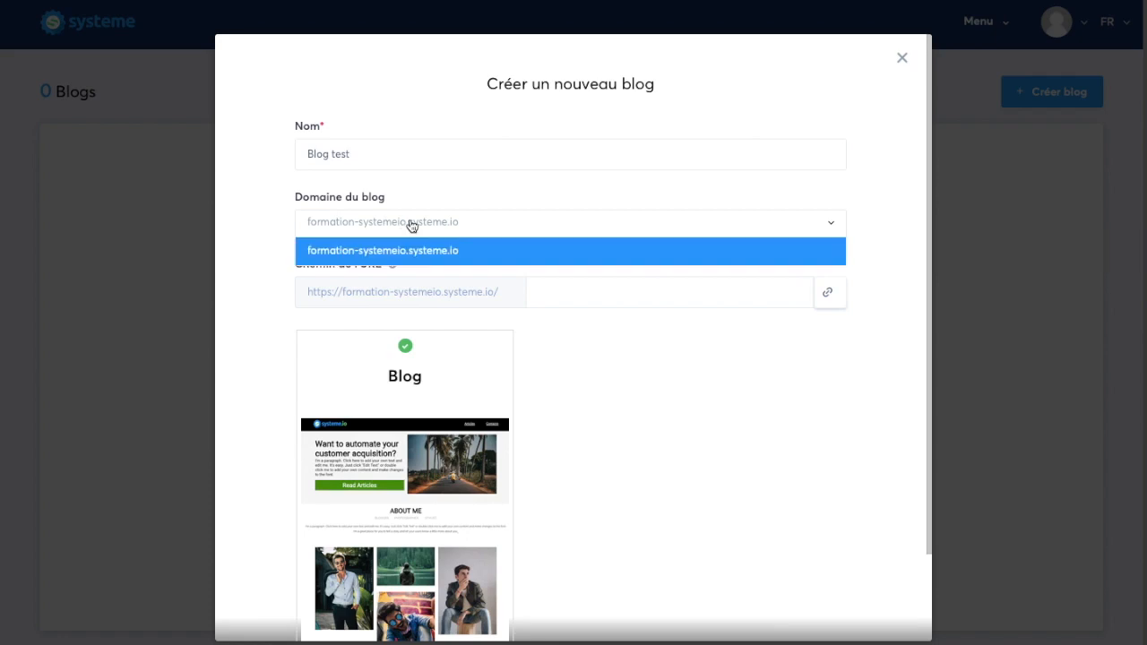
click(421, 250)
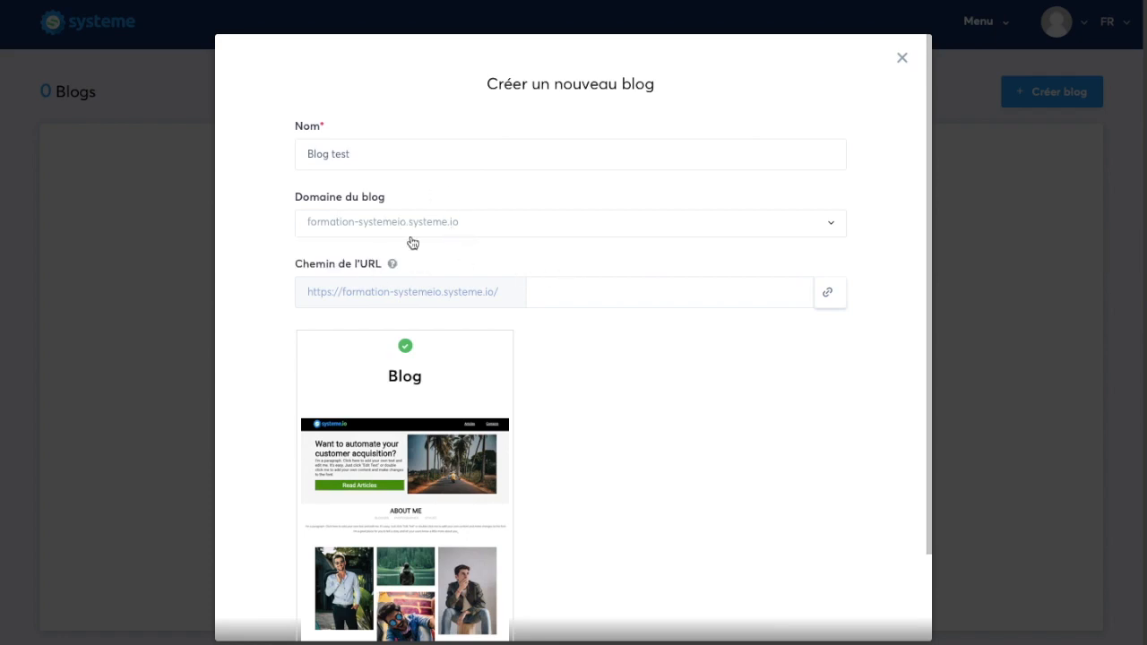
Step: Set the URL path to blog and create the blog with the Blog template
click(571, 296)
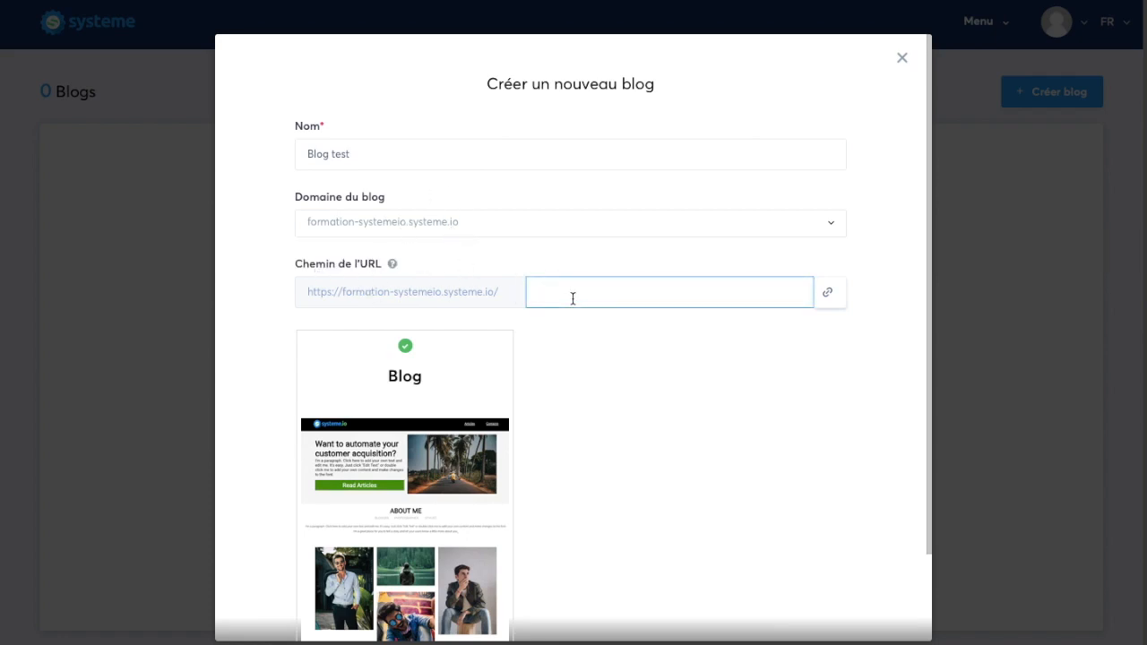
text(blog)
key(BackSpace)
click(608, 434)
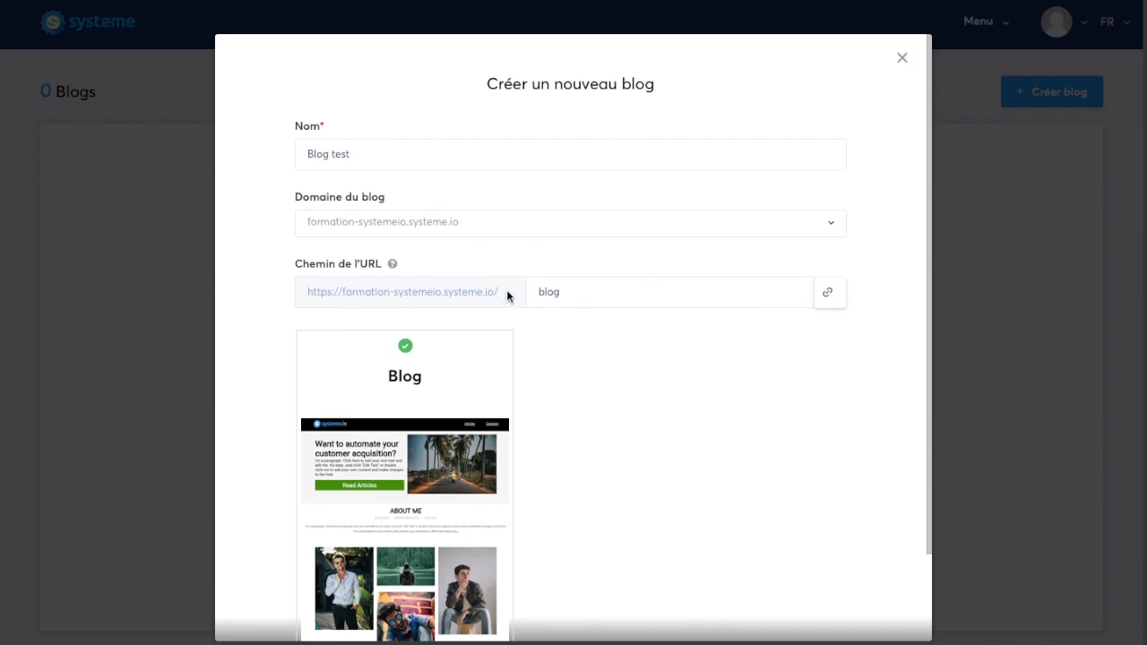
scroll(603, 524, down, 2)
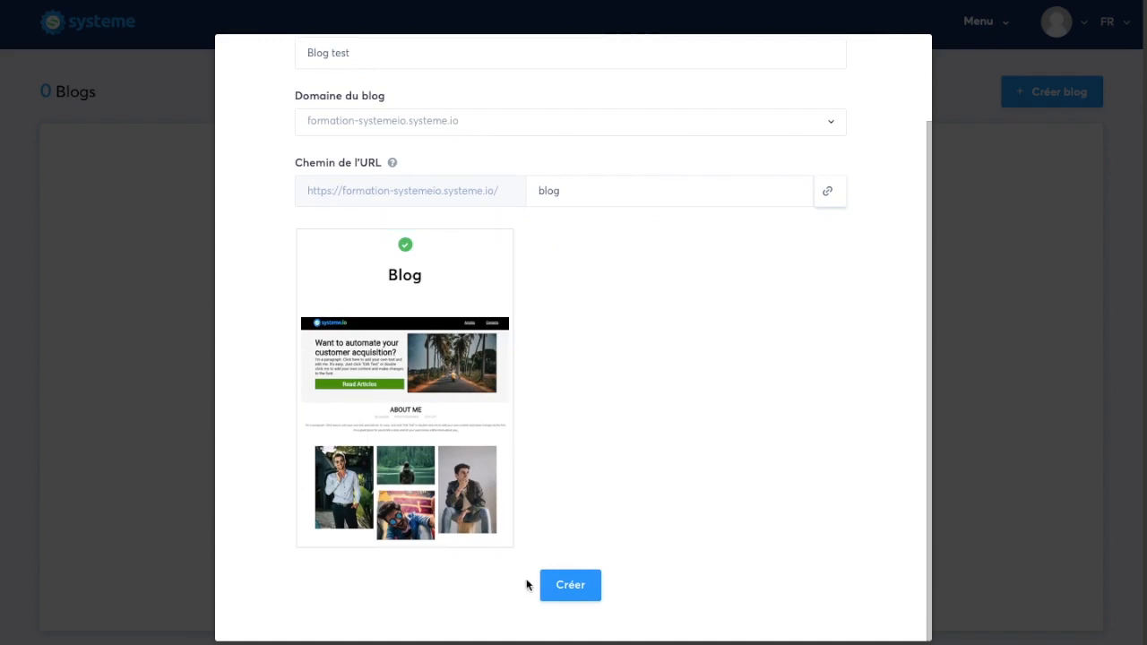
click(560, 587)
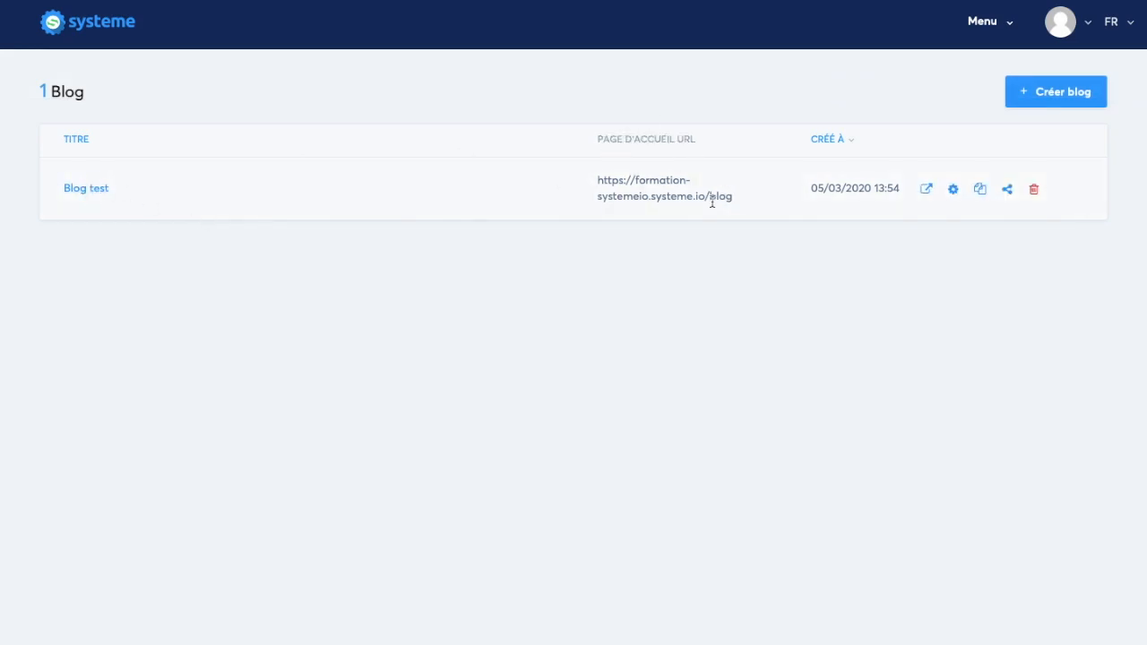
Step: Open Blog test and start editing its blog template
drag(706, 197, 733, 196)
click(543, 259)
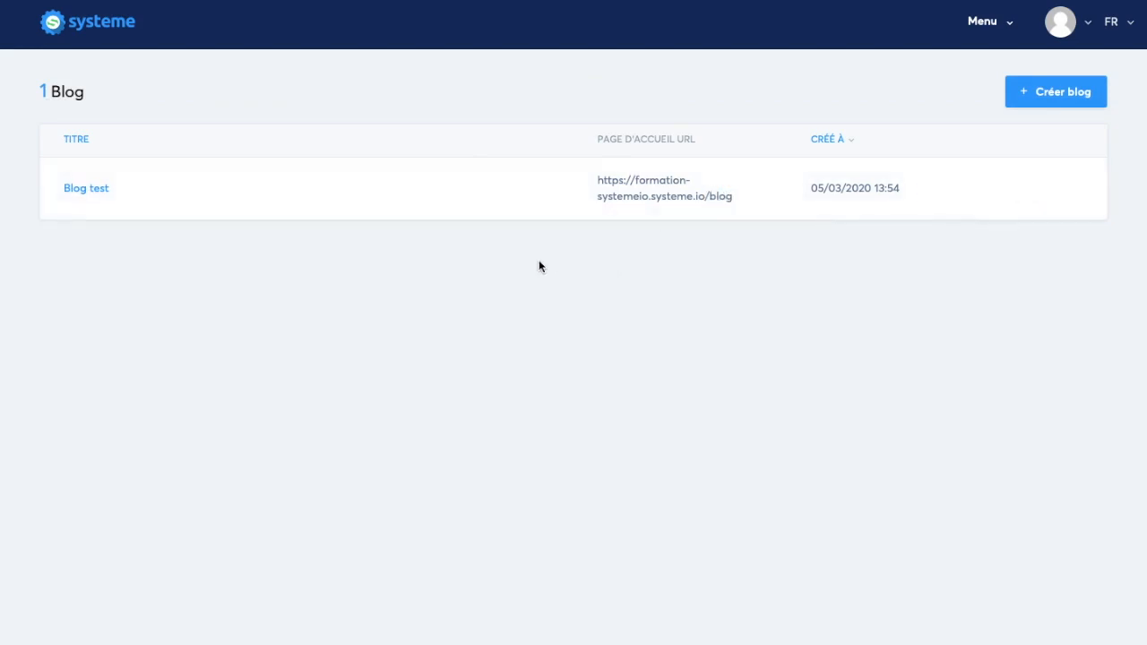
click(95, 191)
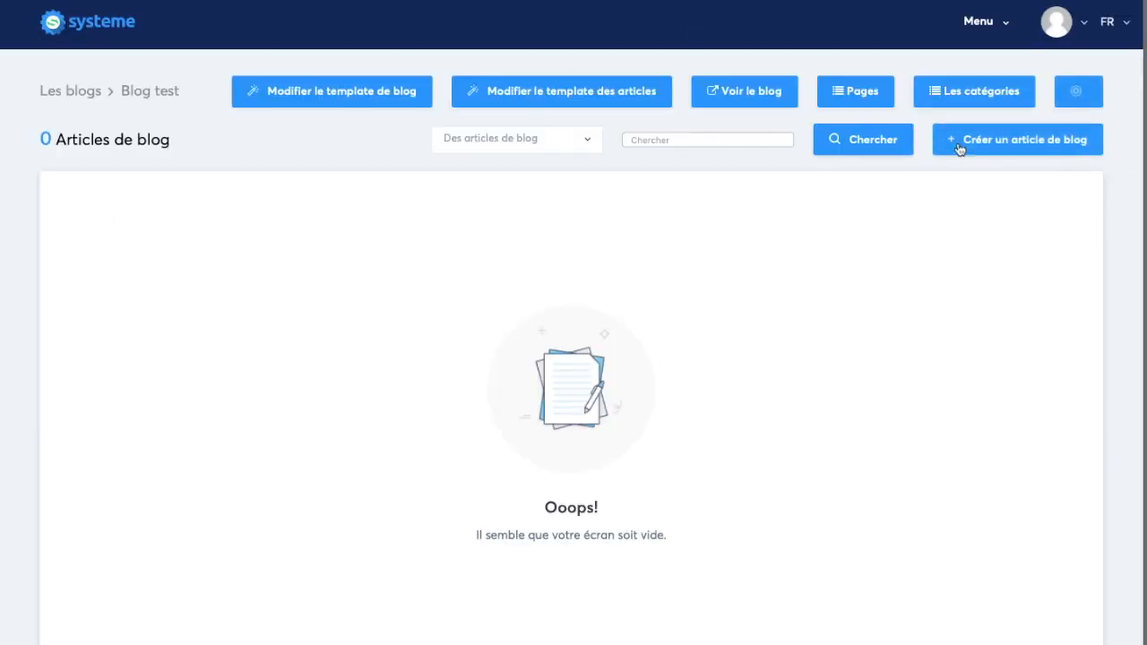
click(400, 105)
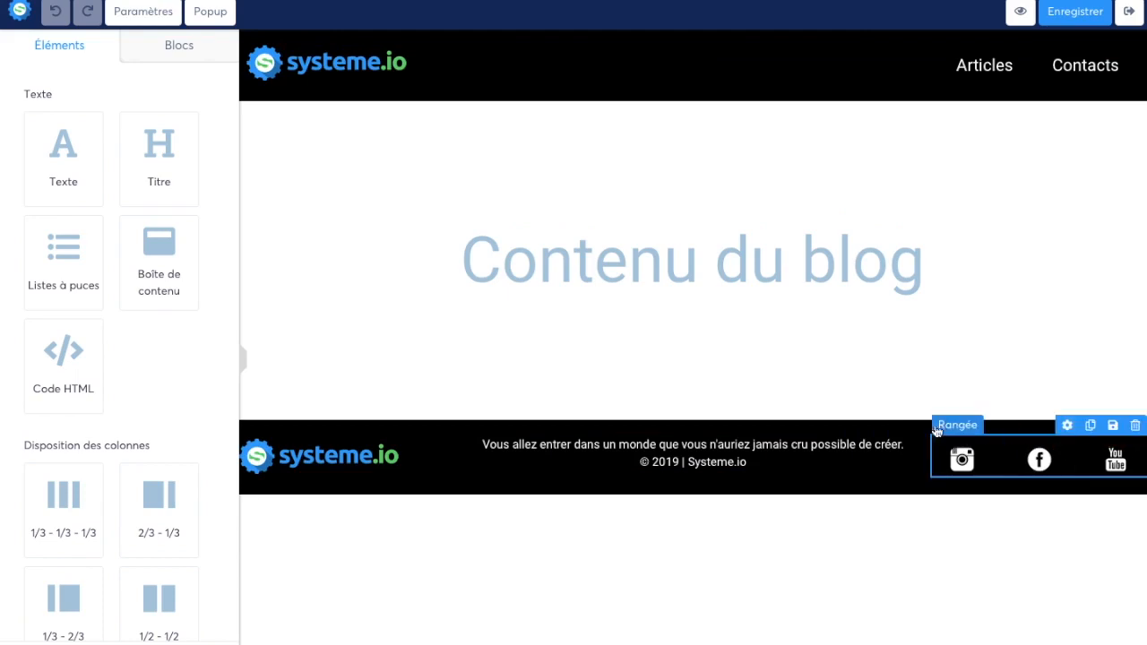
Step: Examine the footer's Instagram image settings and look through the elements that can be added to the template
click(962, 461)
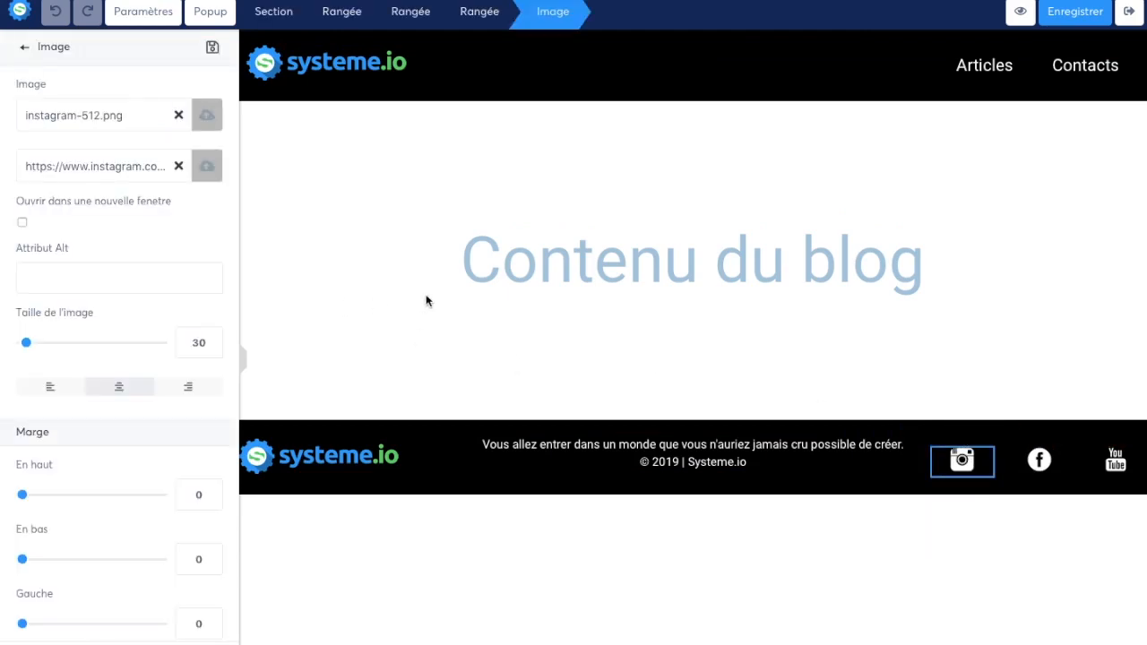
click(461, 347)
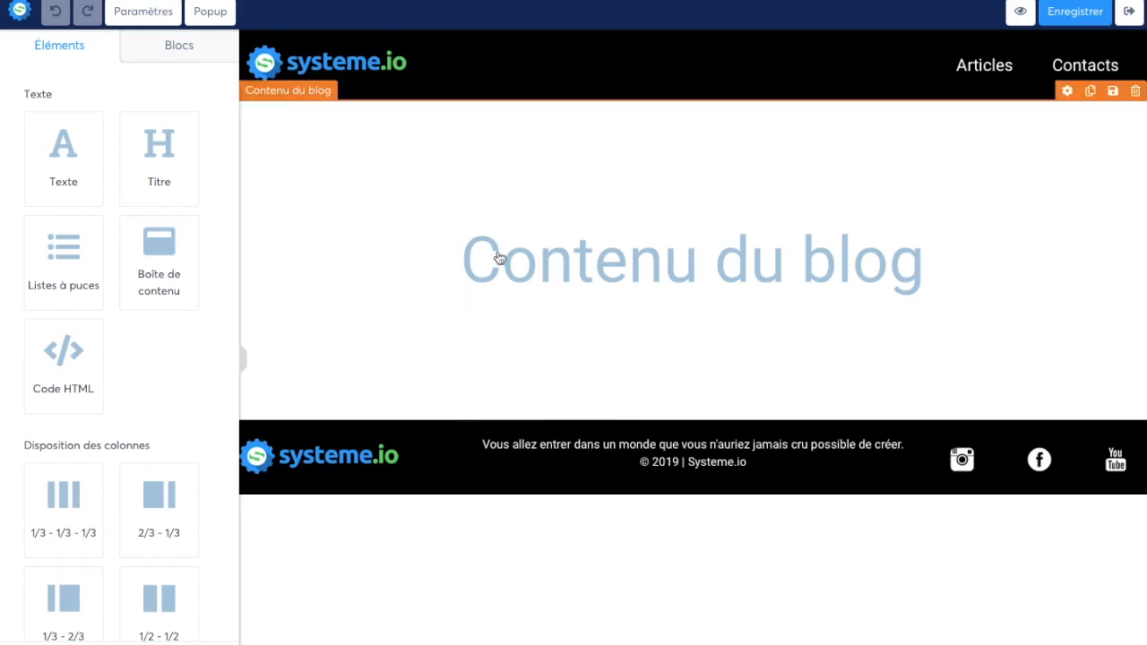
scroll(123, 409, down, 3)
scroll(89, 268, up, 3)
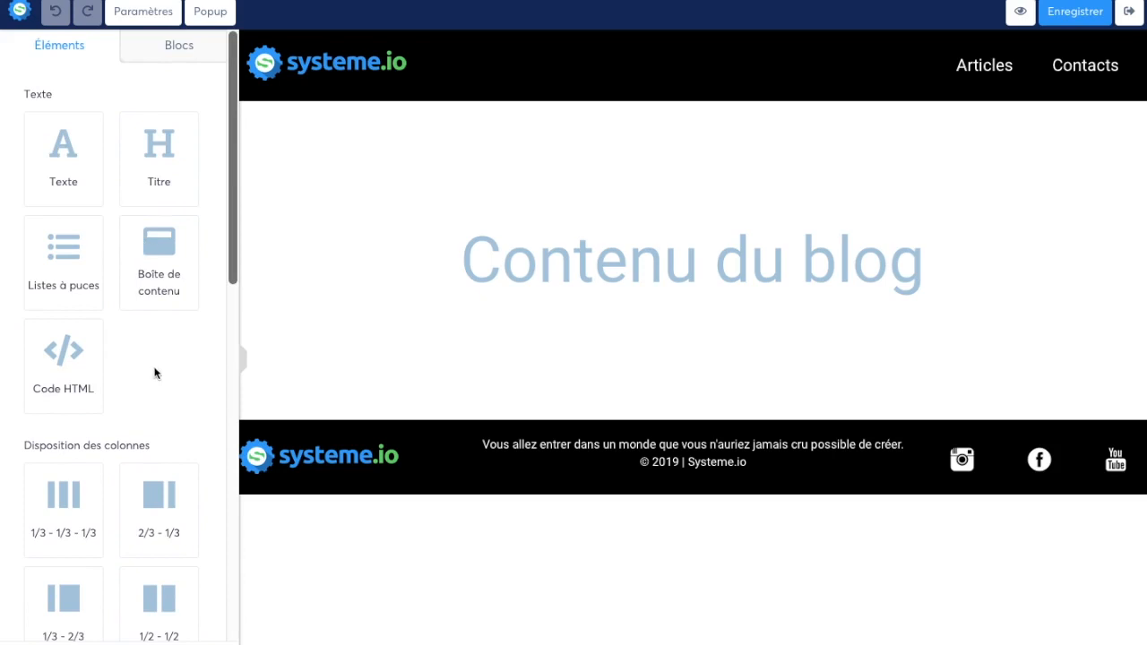
scroll(144, 368, down, 2)
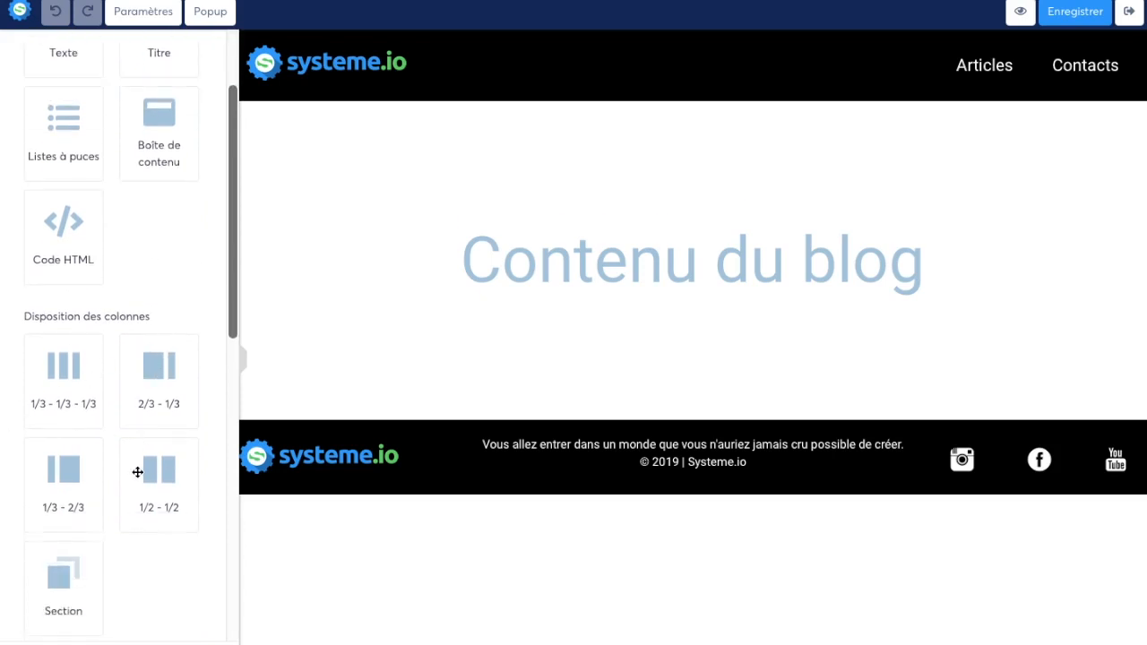
scroll(134, 469, down, 3)
scroll(128, 418, down, 1)
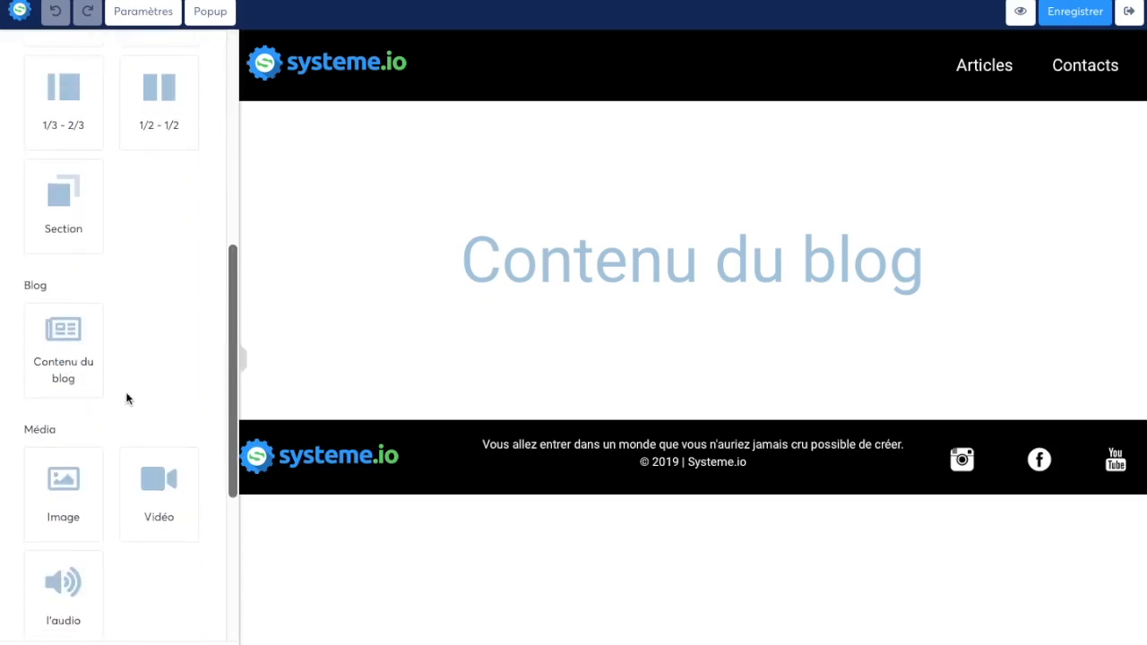
scroll(128, 397, down, 3)
scroll(179, 440, down, 1)
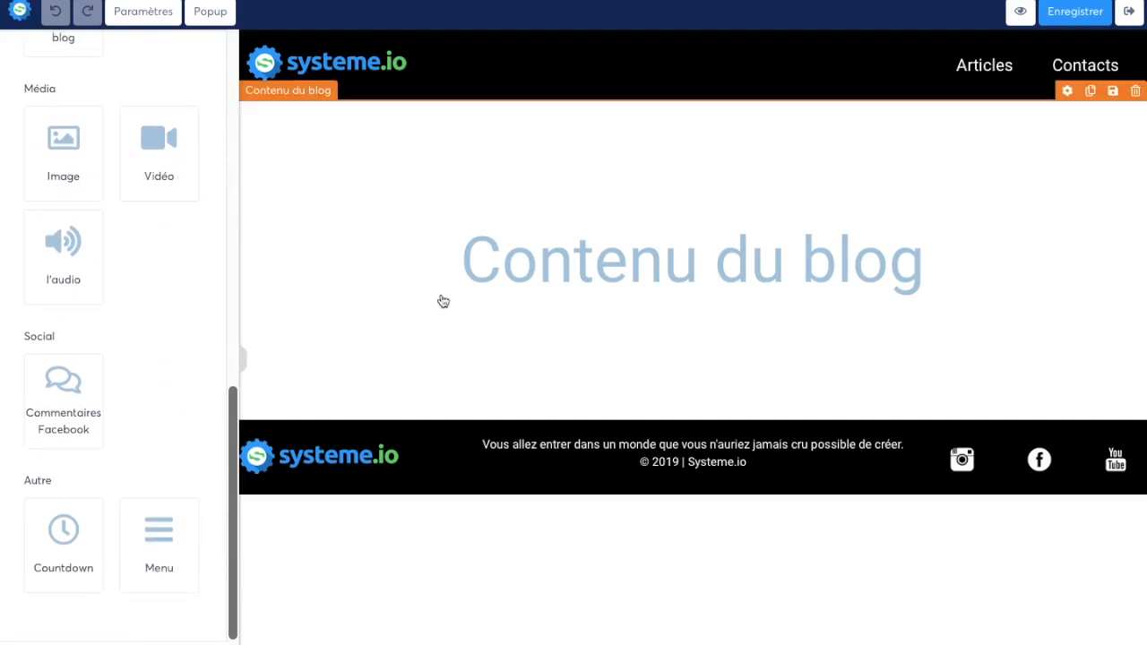
Step: Add a text element above the blog content and replace its placeholder with "Bienvenue sur mon blog !"
scroll(151, 292, up, 5)
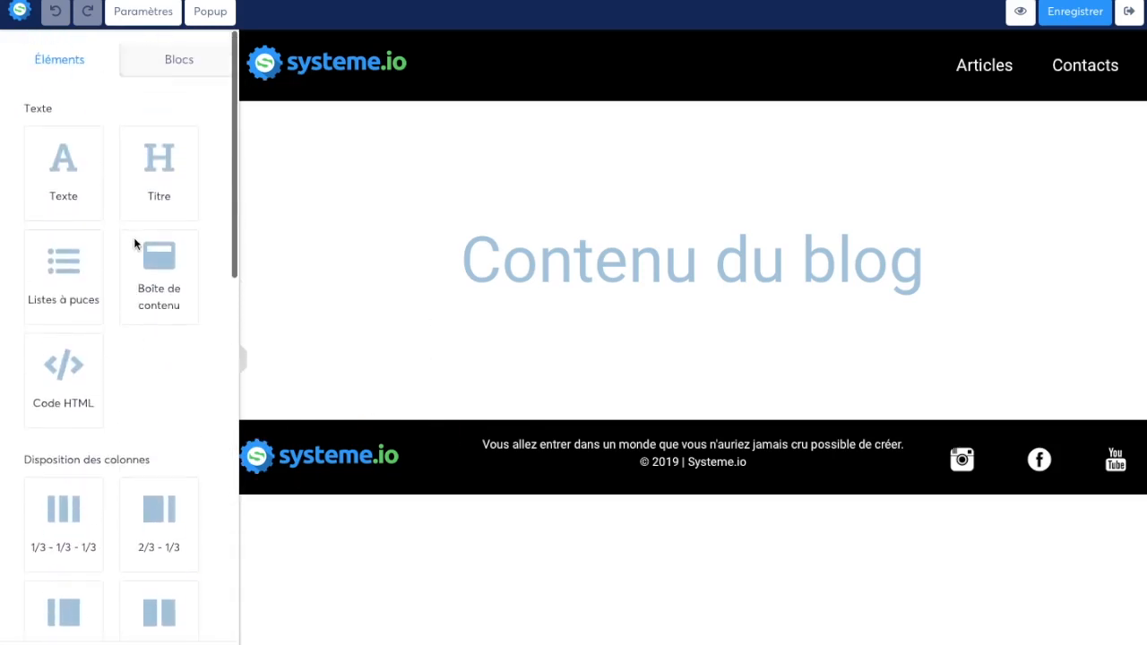
drag(63, 152, 362, 188)
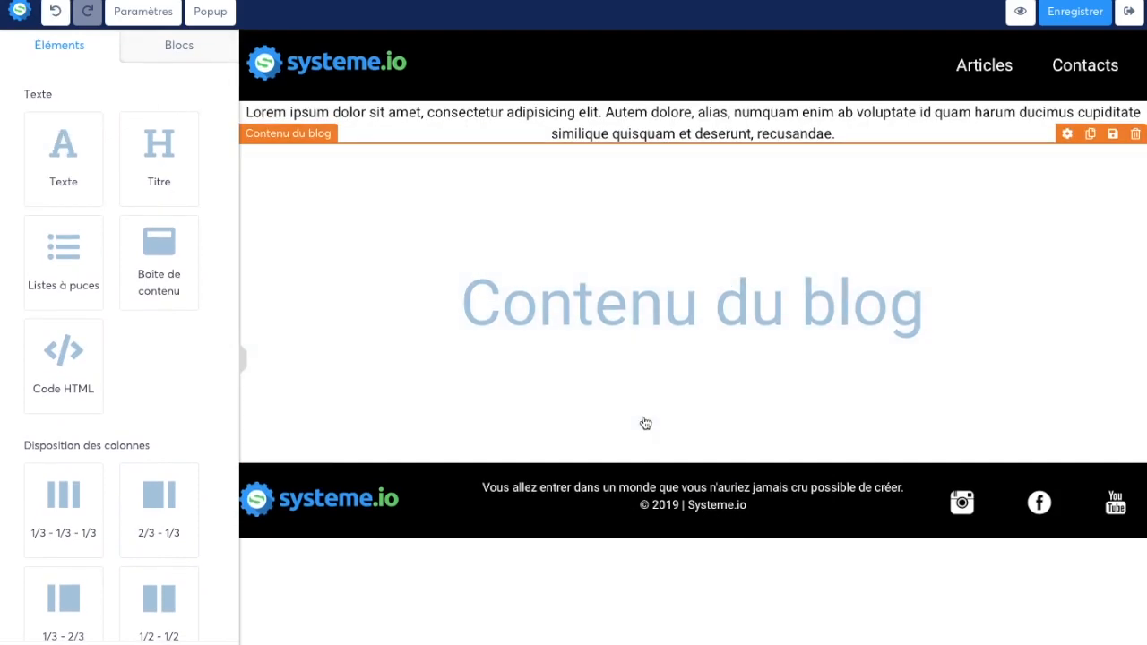
triple_click(640, 126)
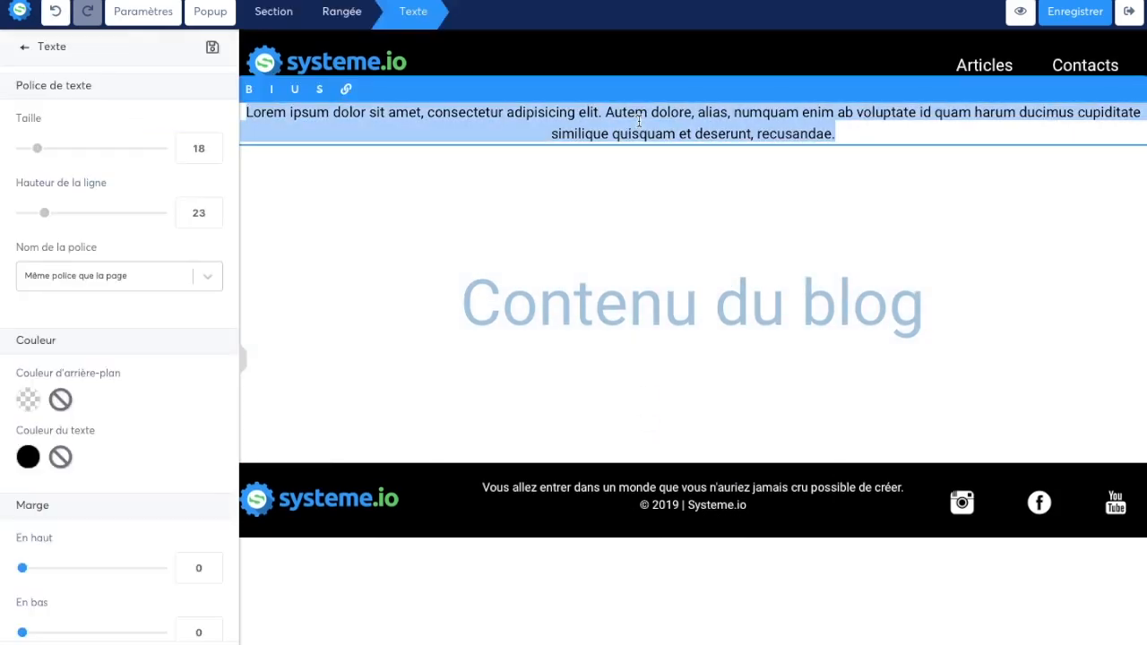
text(Bienvenue )
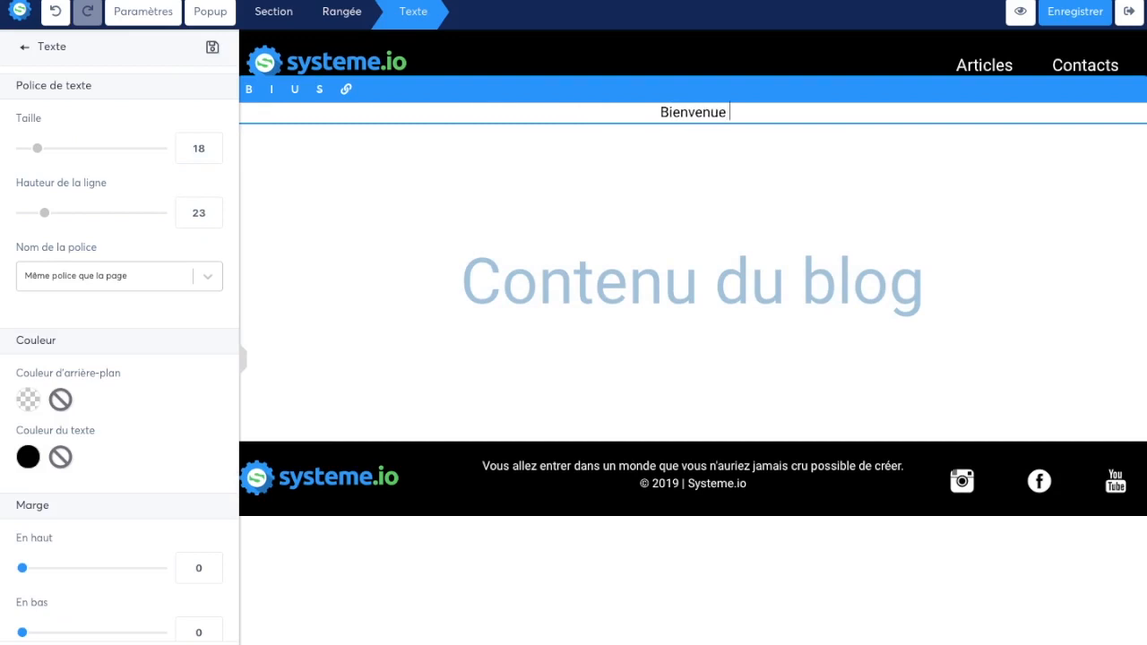
text(sur mon blog !)
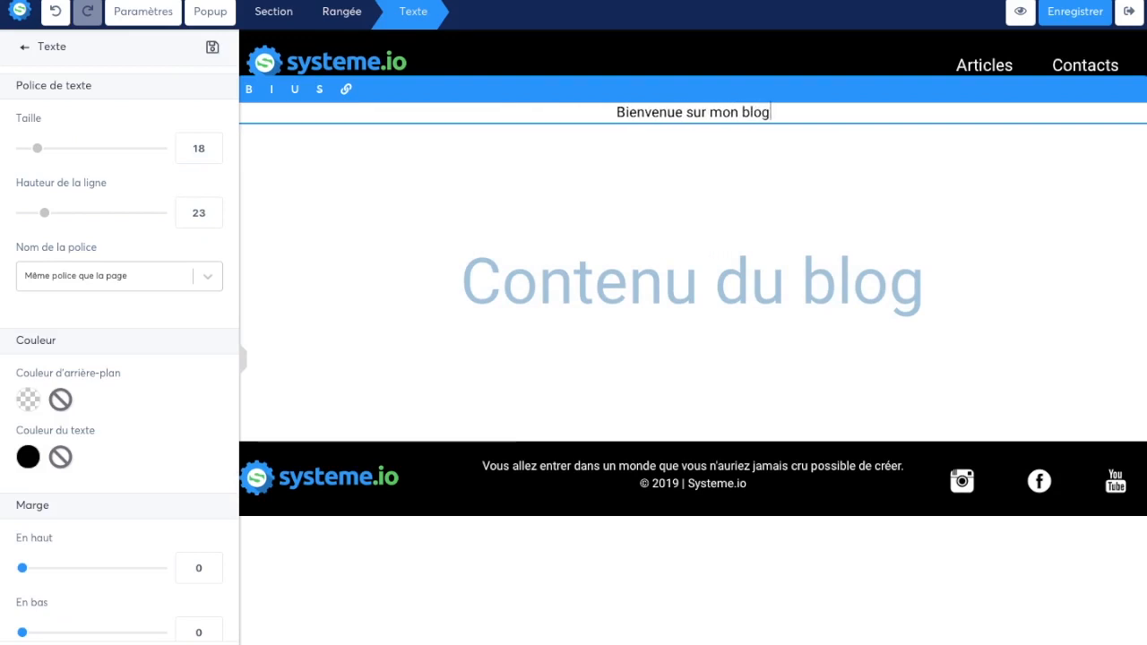
Step: Set the welcome text's font size to 27
click(216, 150)
click(216, 150)
click(216, 150)
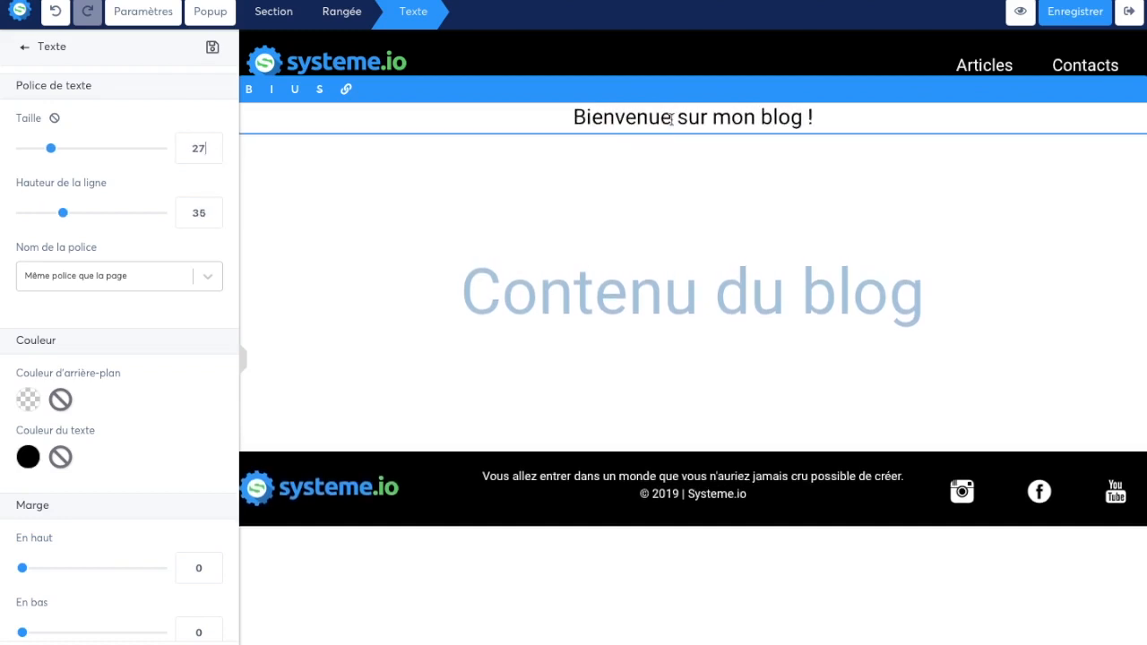
Step: Set the welcome text to the Google font Abel at size 42
click(208, 276)
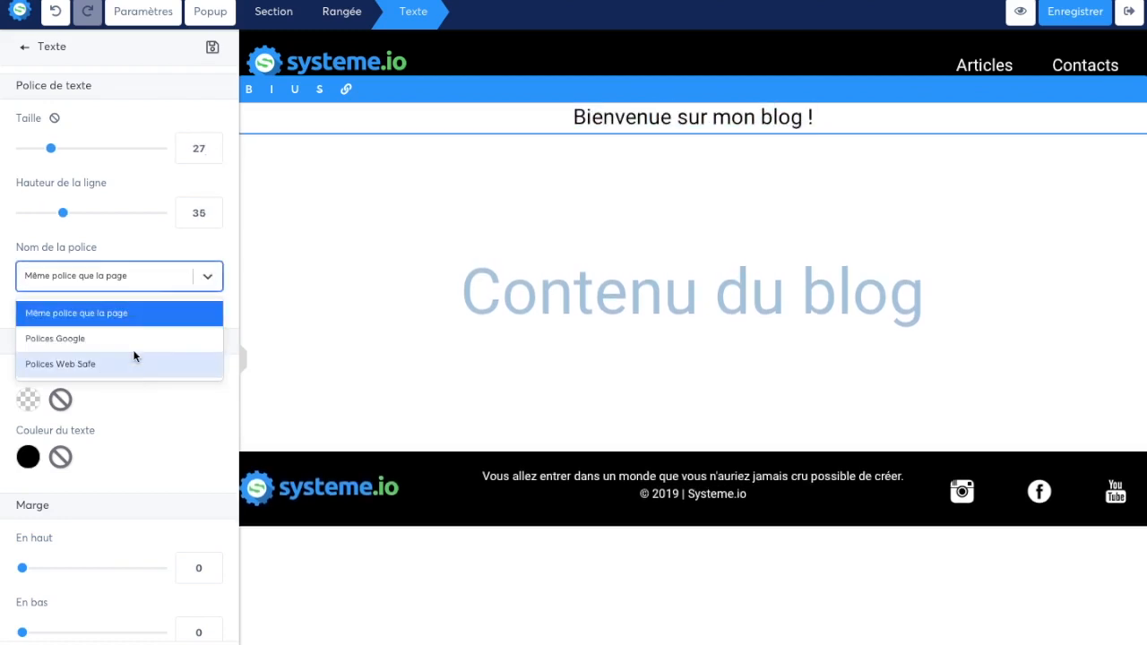
click(105, 346)
click(139, 328)
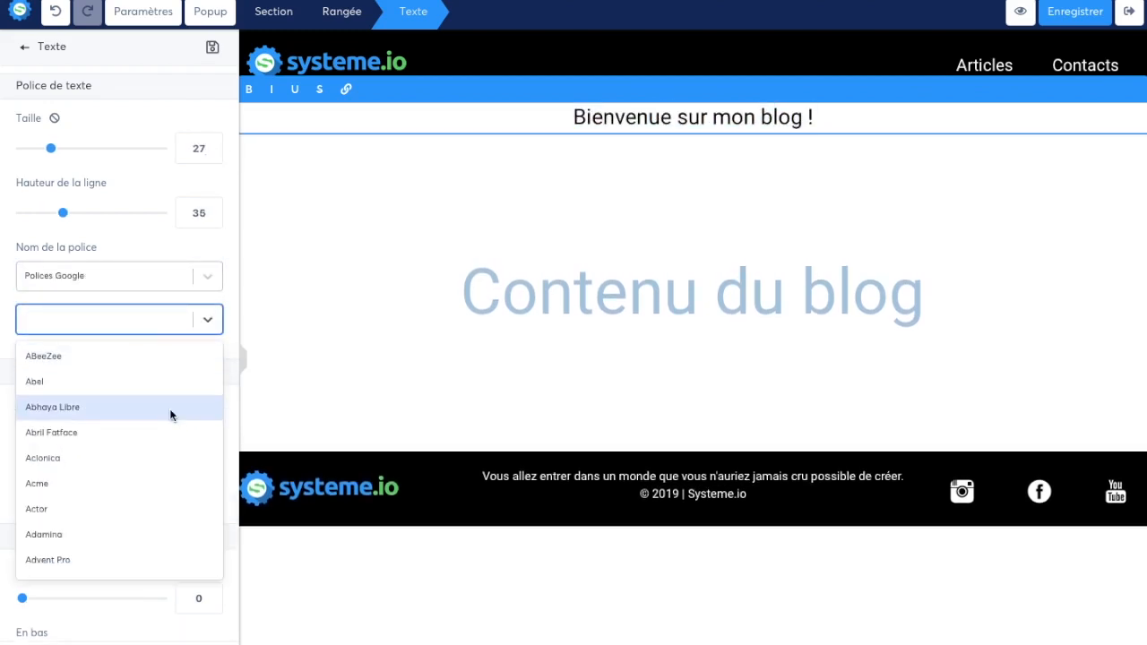
click(142, 381)
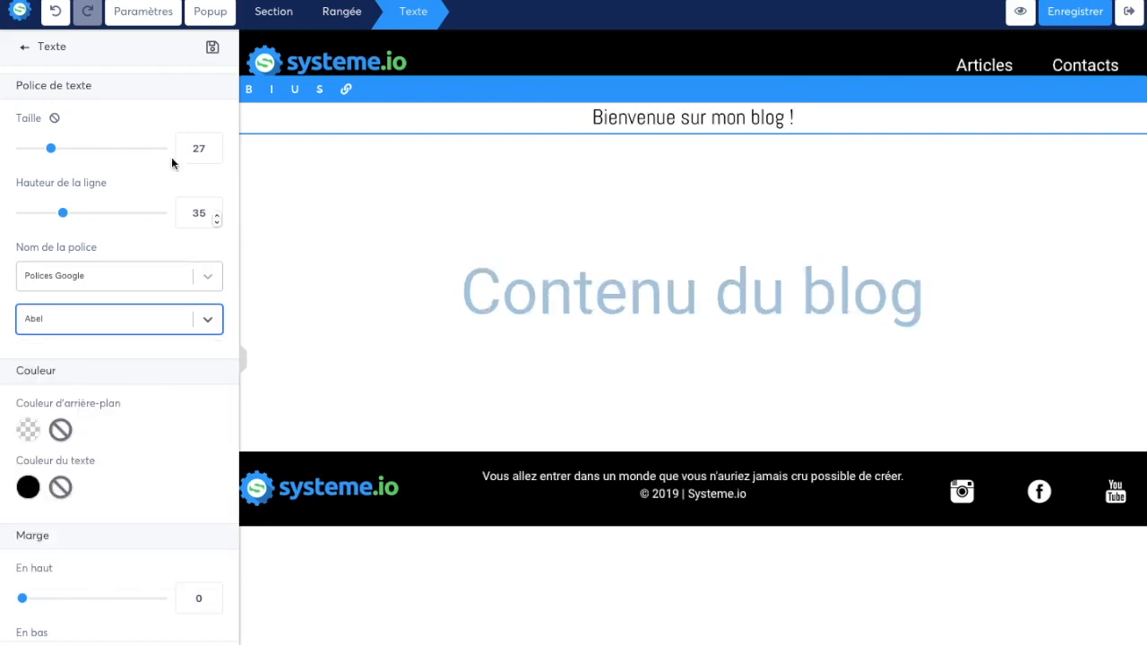
drag(60, 158, 77, 159)
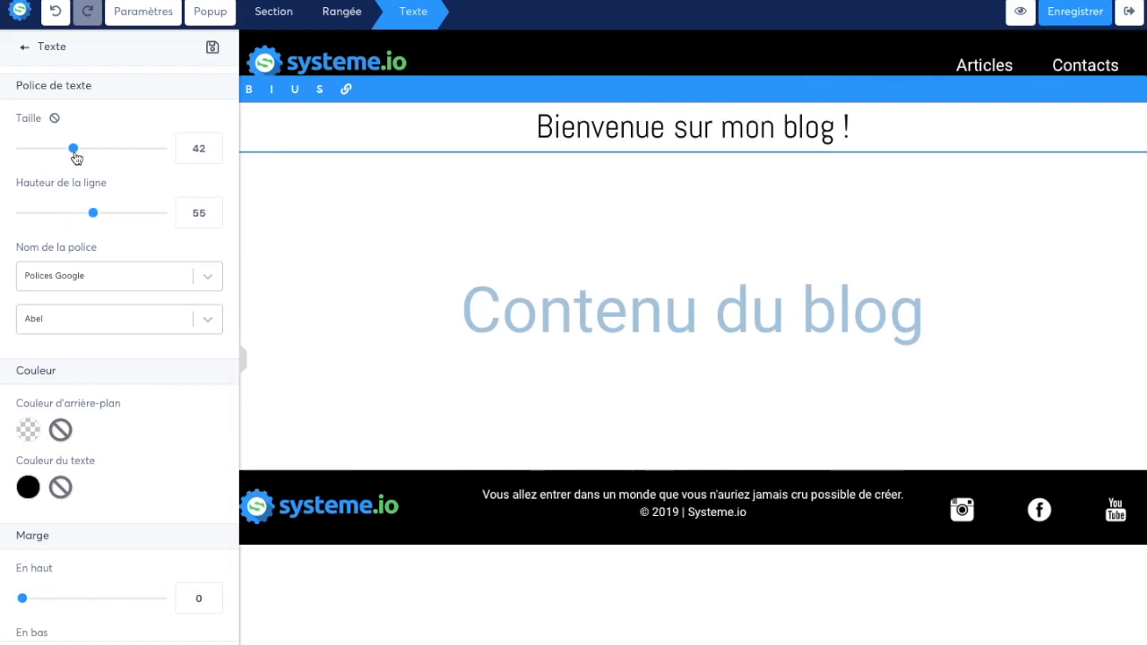
click(391, 239)
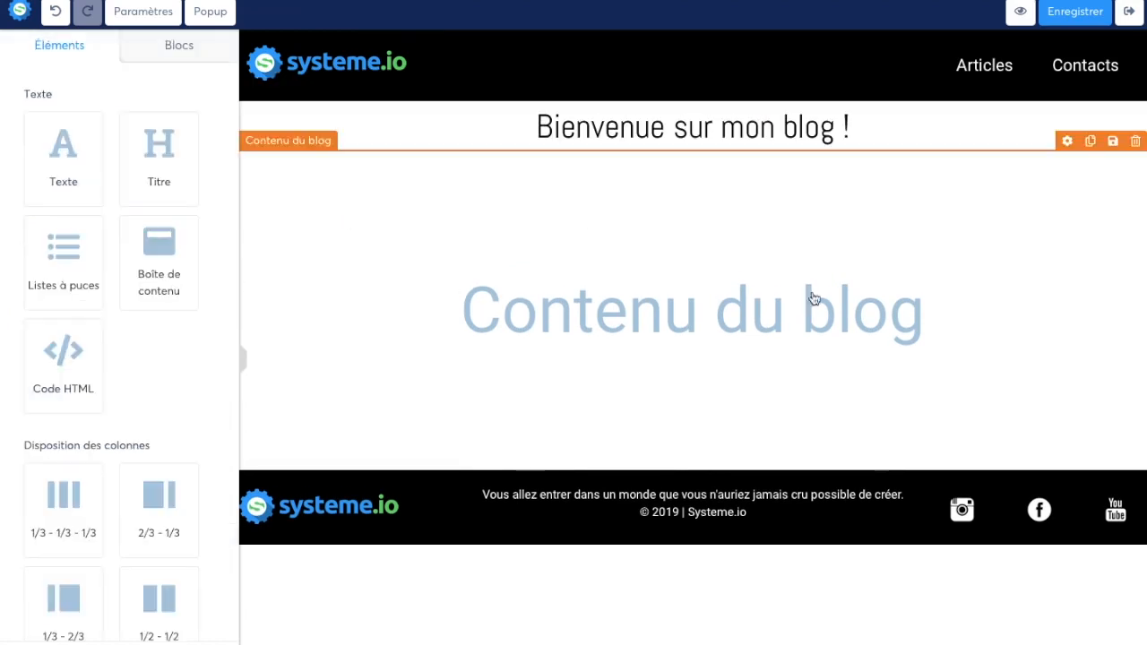
Step: Add a third item titled "Formations" to the header menu and save the blog template
click(988, 79)
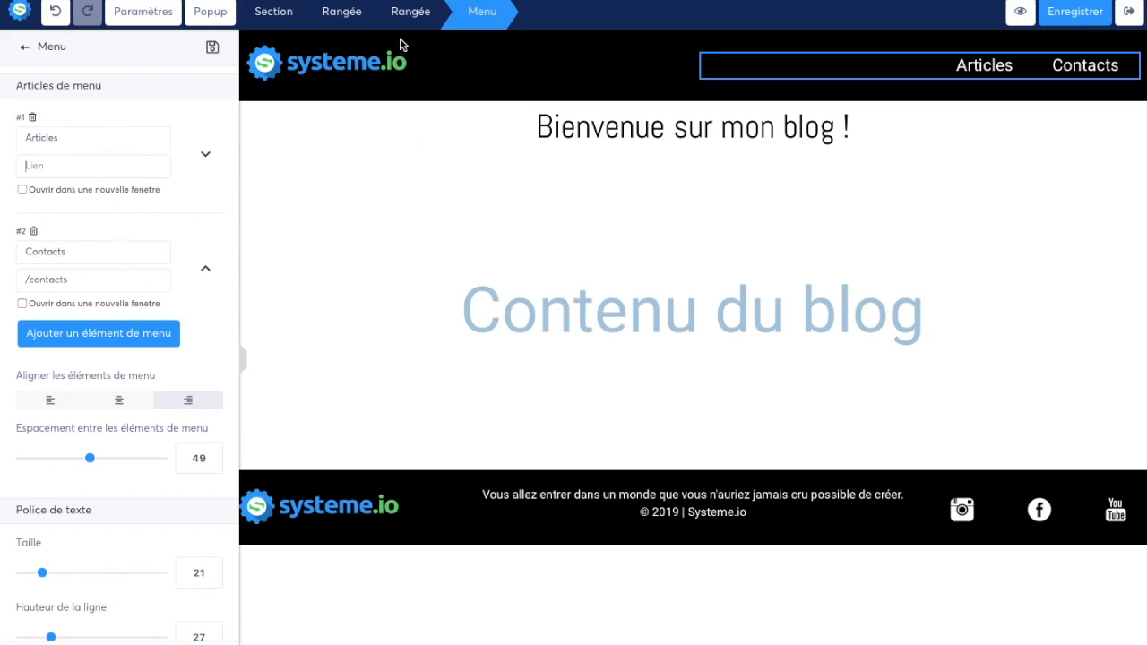
click(144, 340)
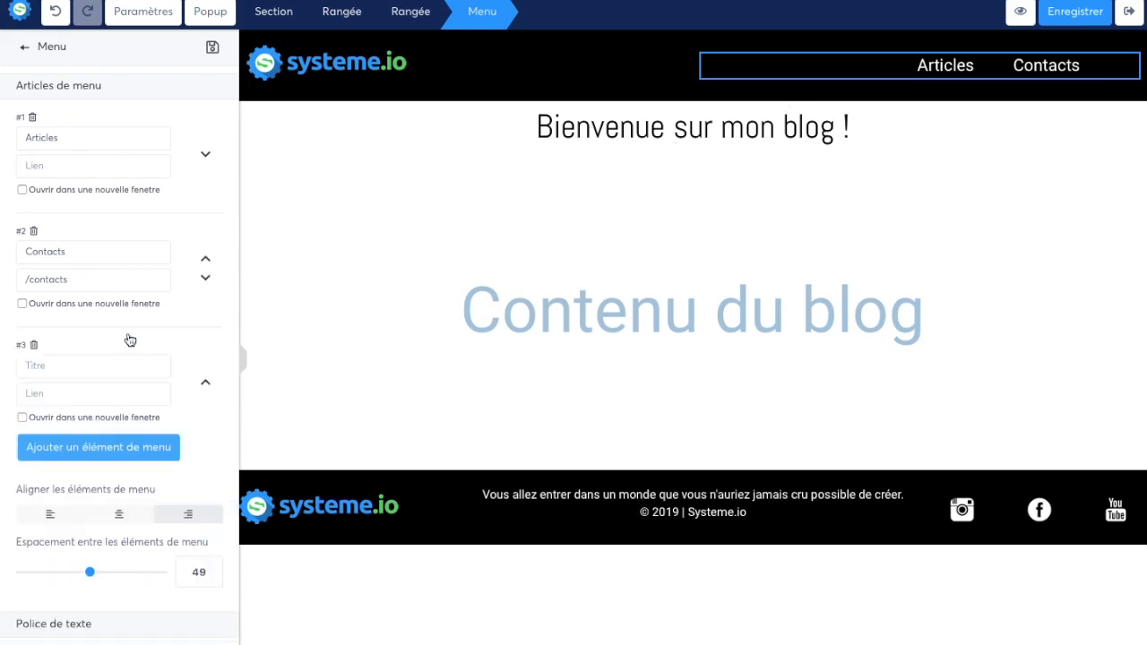
click(113, 366)
text(Formations)
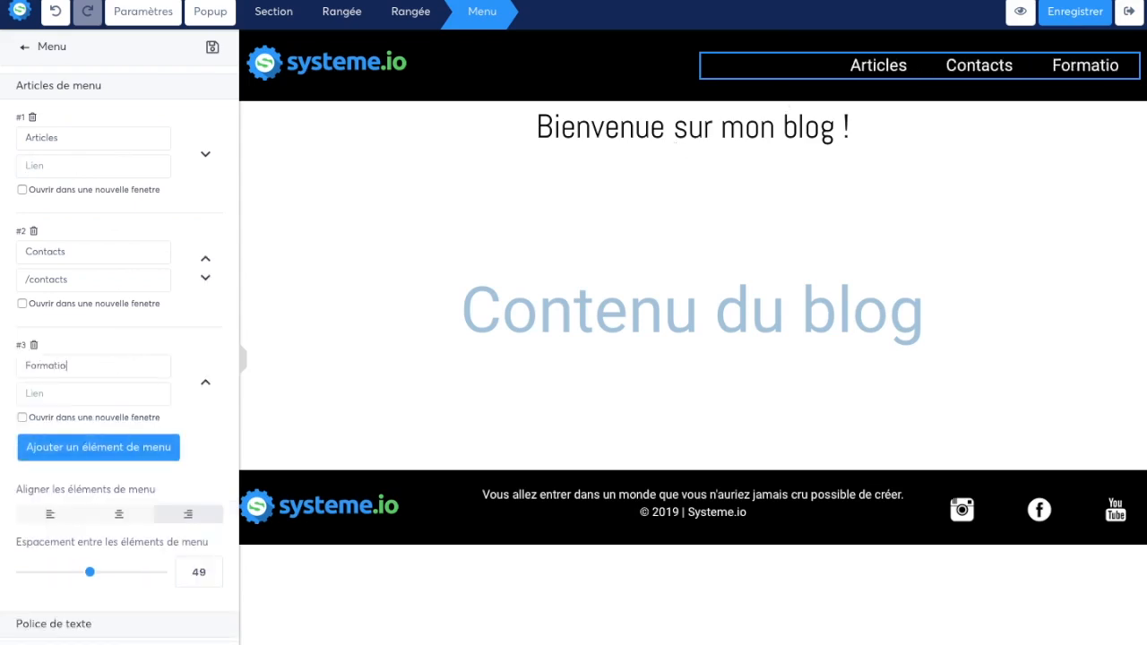
click(75, 393)
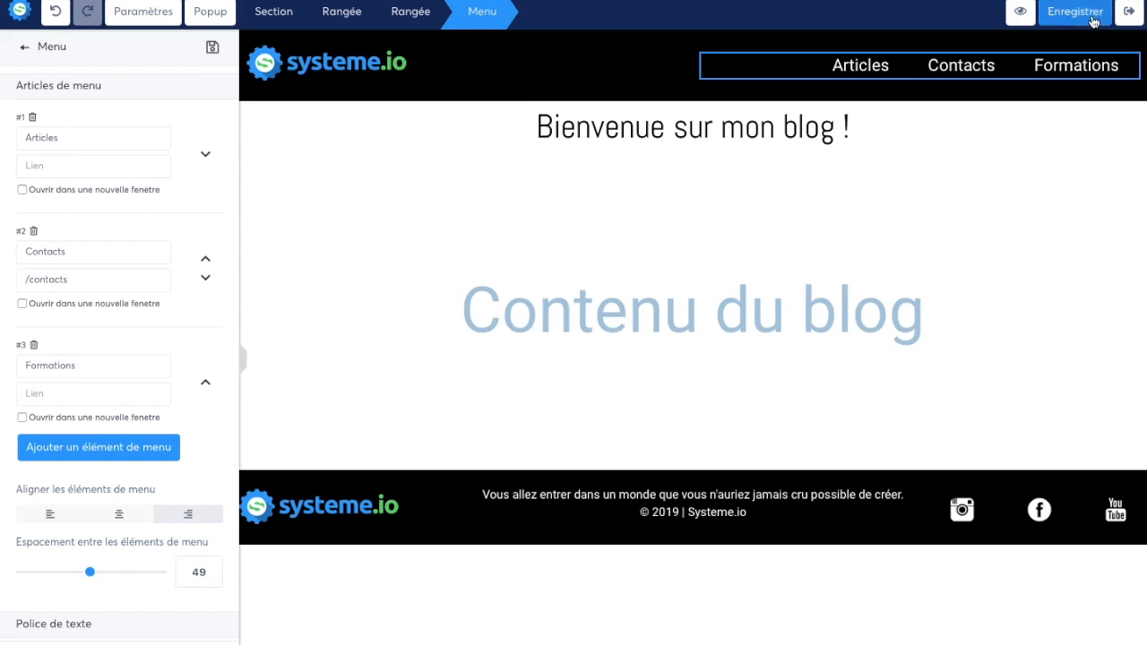
click(435, 109)
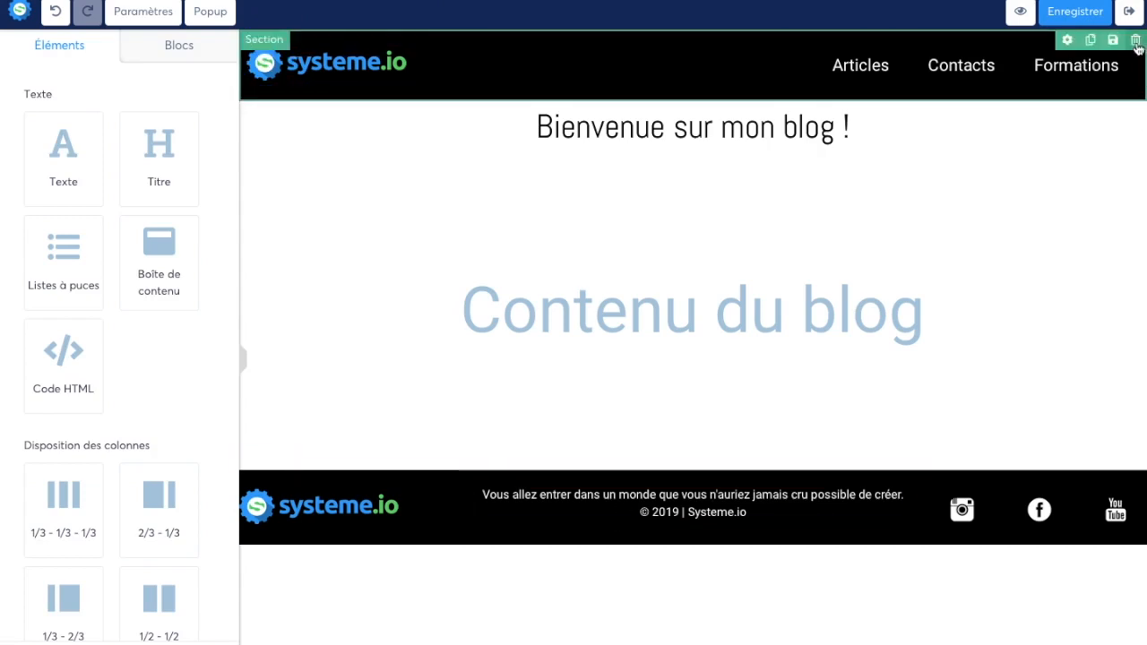
click(1063, 16)
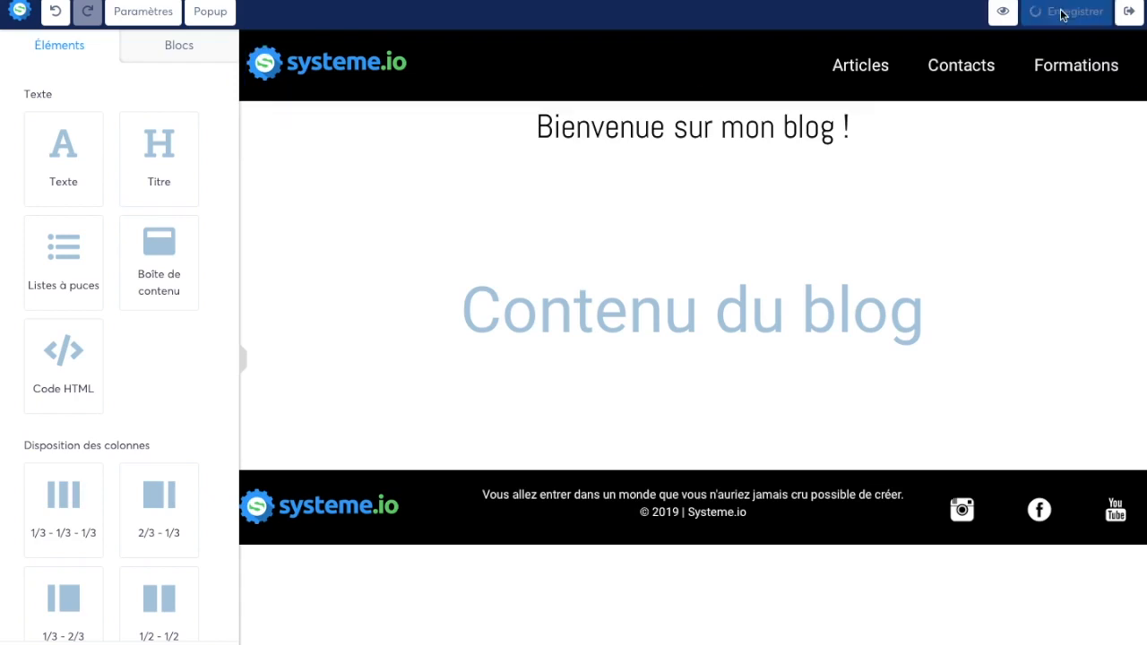
Step: Add an image element between the welcome text and the blog content, checking its image upload options without choosing a file
scroll(113, 305, down, 6)
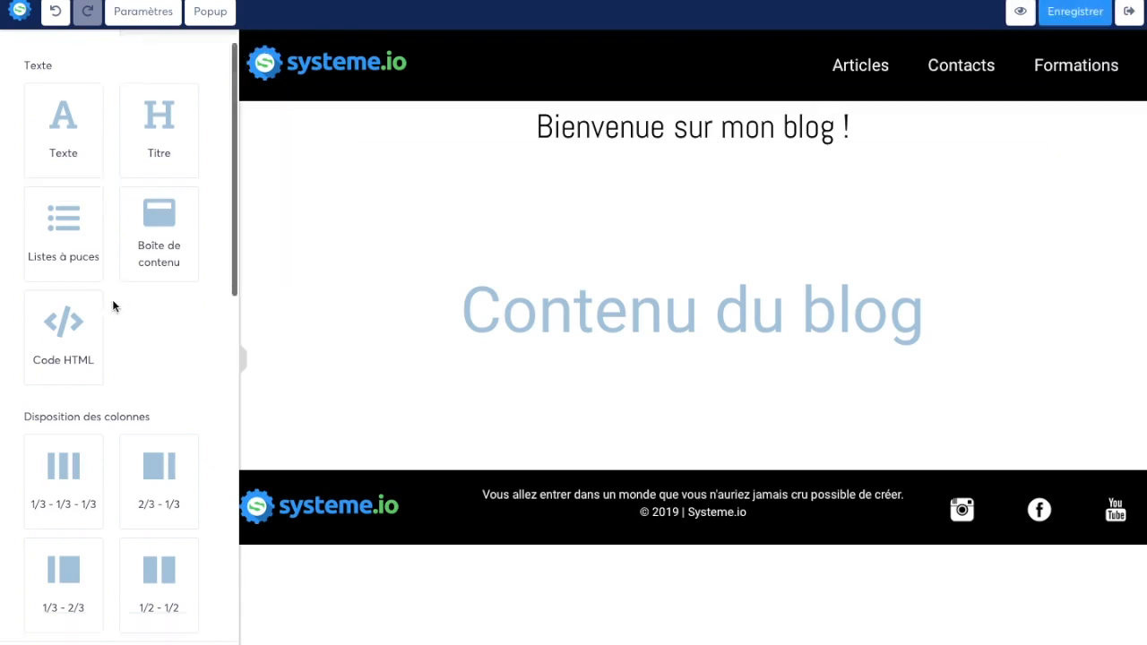
drag(94, 414, 579, 154)
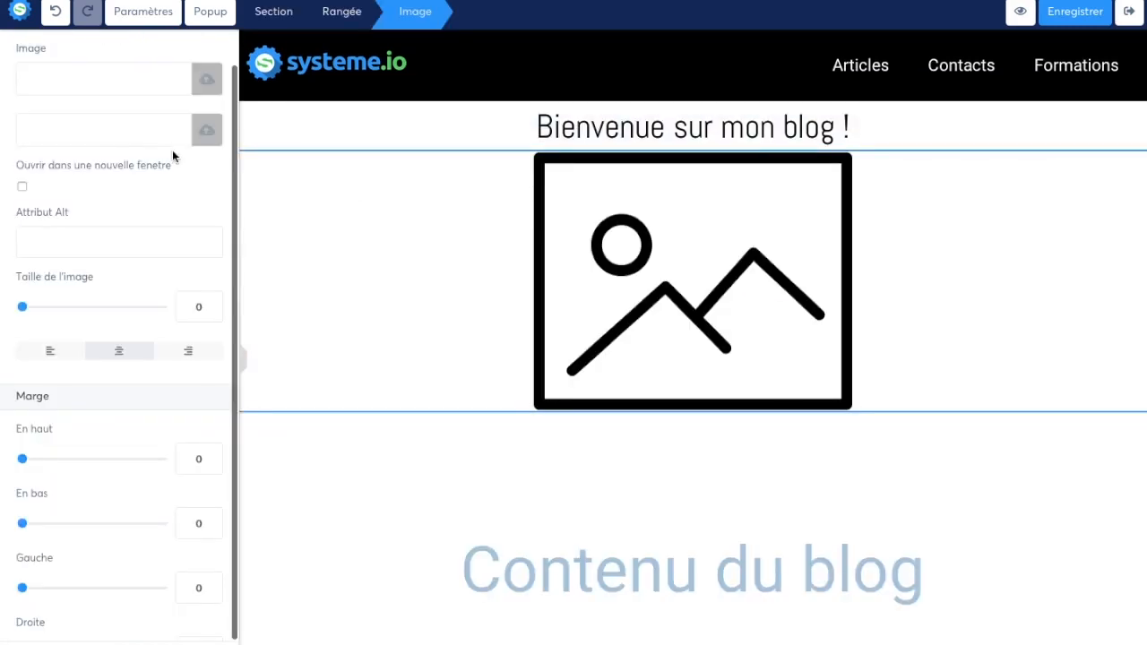
click(205, 81)
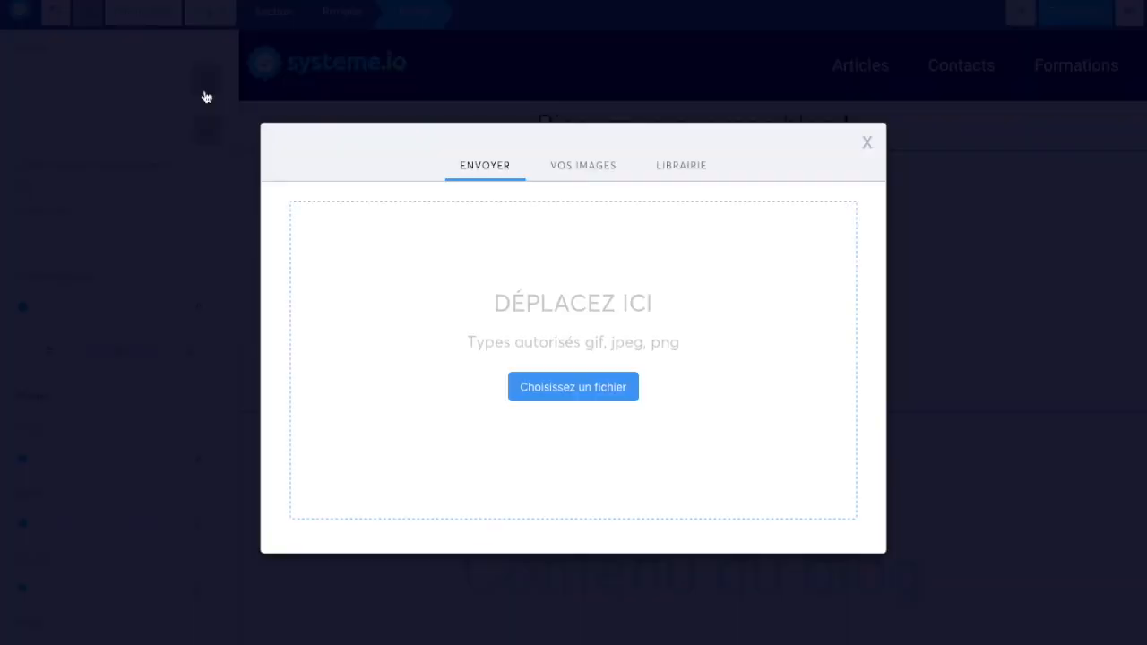
click(875, 142)
scroll(502, 440, down, 2)
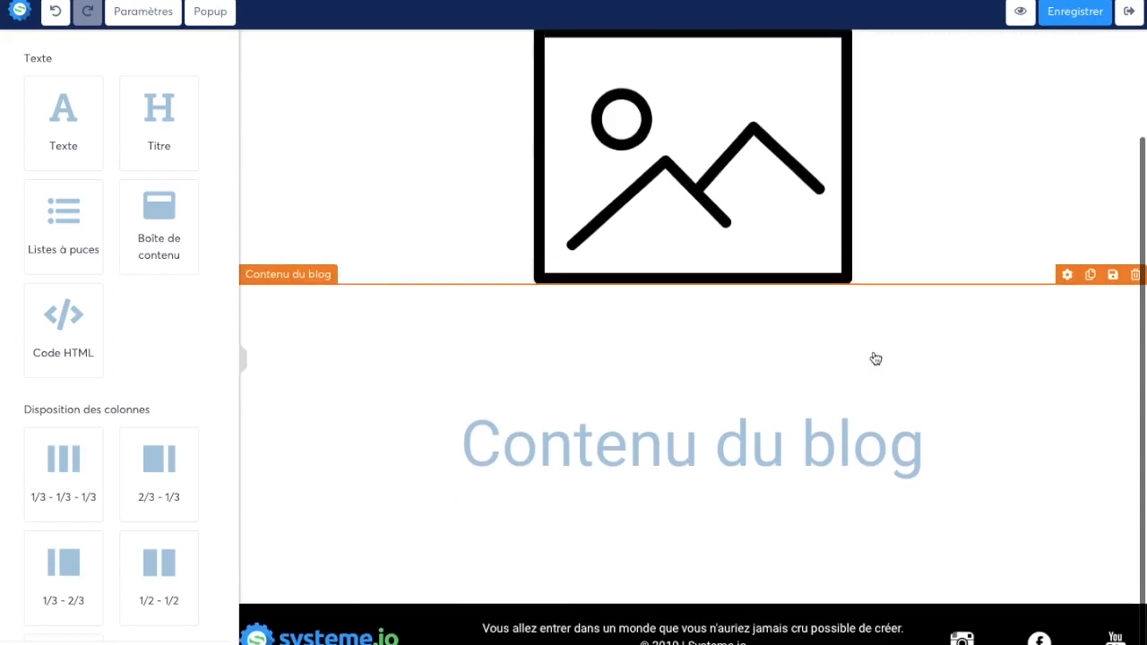
scroll(845, 428, up, 2)
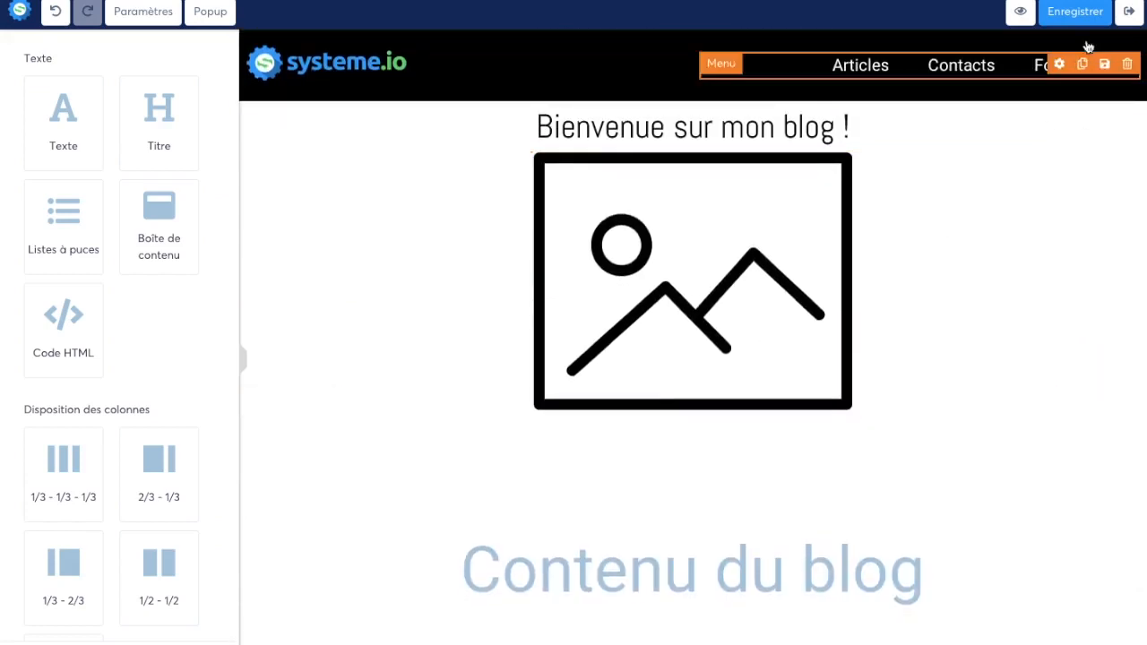
Step: Leave the blog template, view the article template, and return to the blog's article list
click(1129, 12)
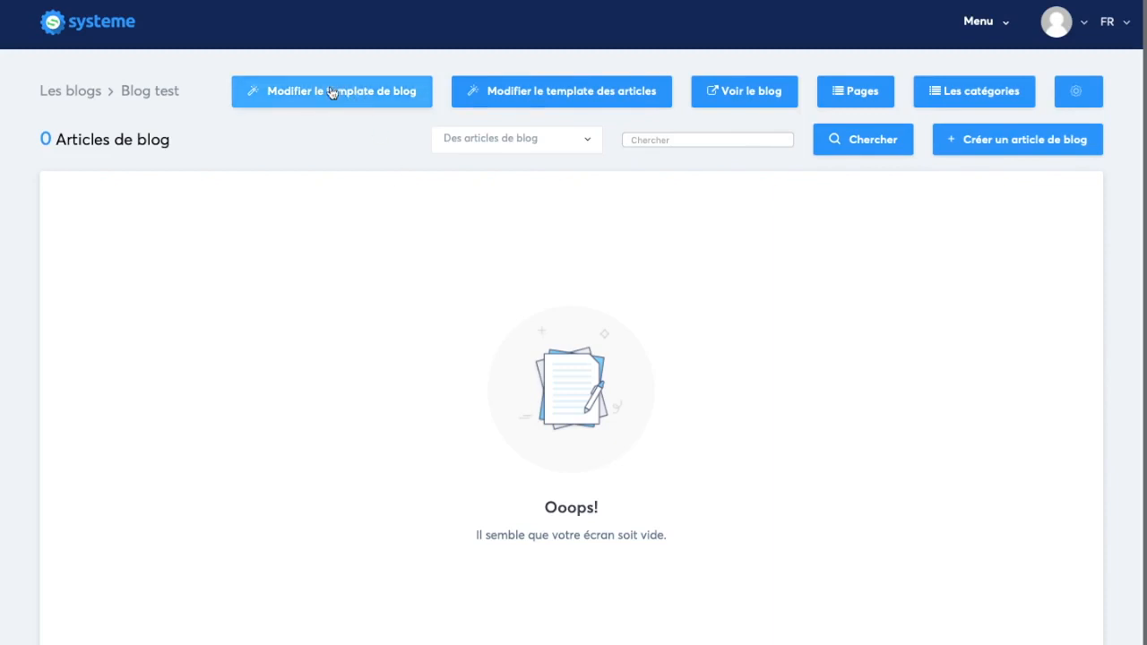
click(535, 101)
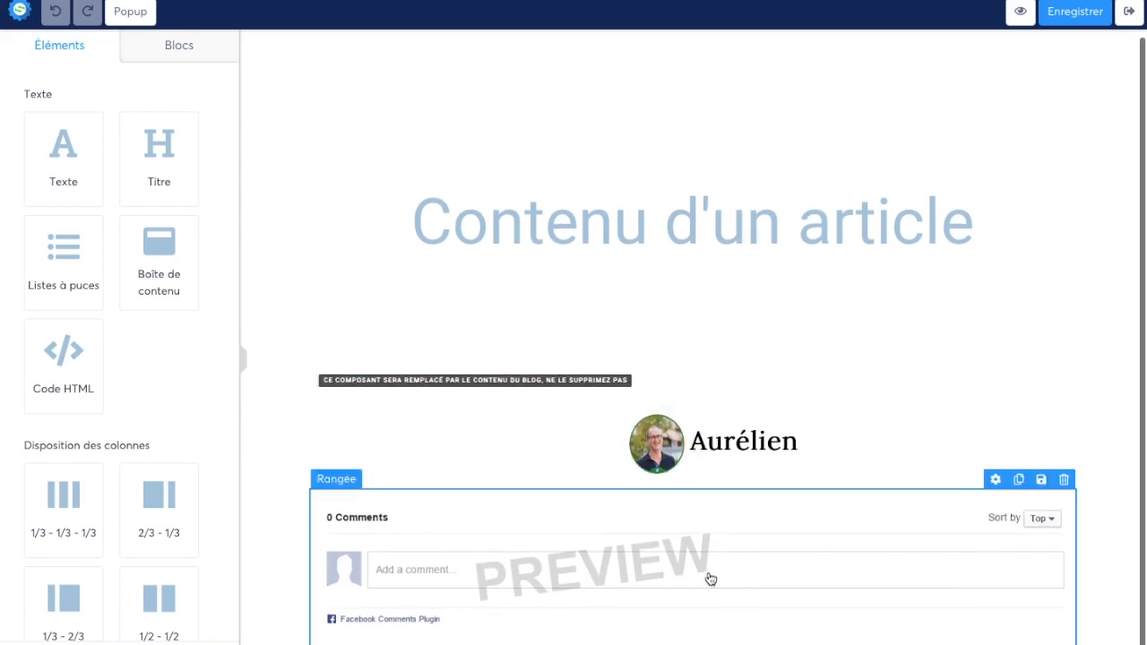
click(1129, 11)
Step: Create a blog article titled "Test" with the URL path "test"
click(1031, 145)
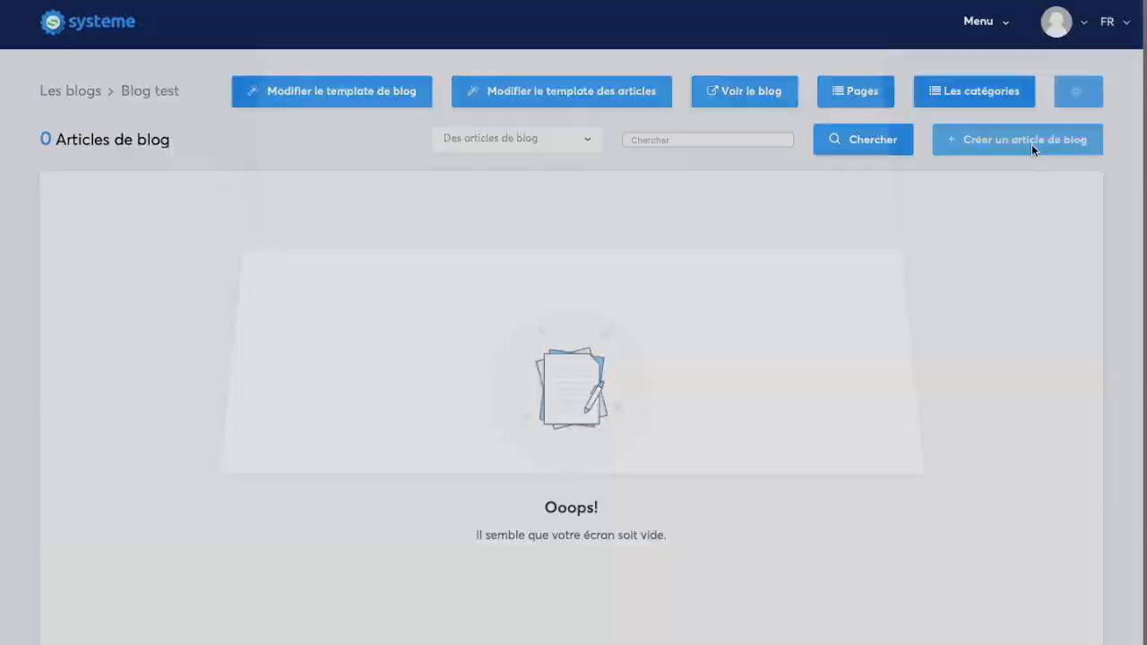
text(Test)
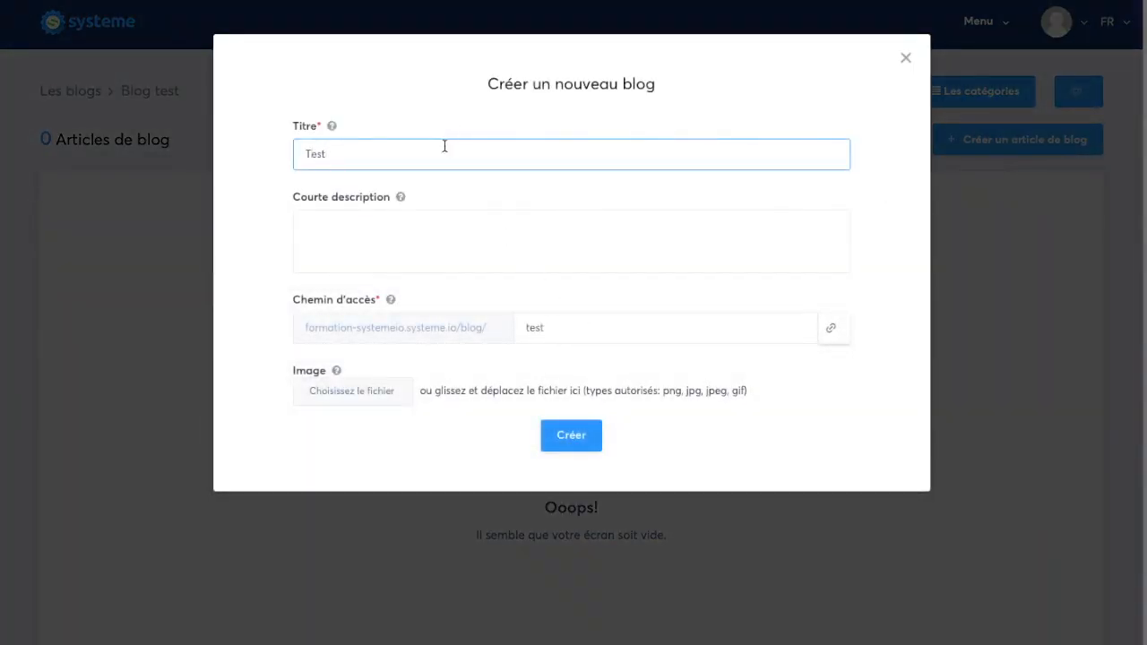
drag(537, 328, 569, 328)
click(464, 342)
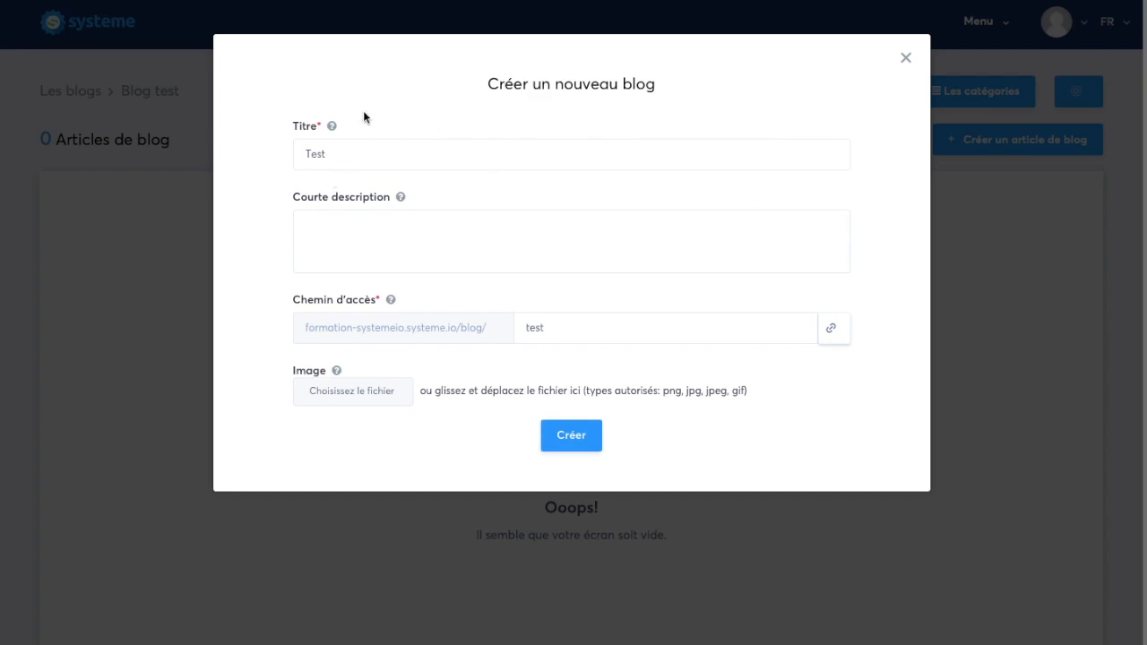
click(575, 435)
click(510, 231)
click(570, 455)
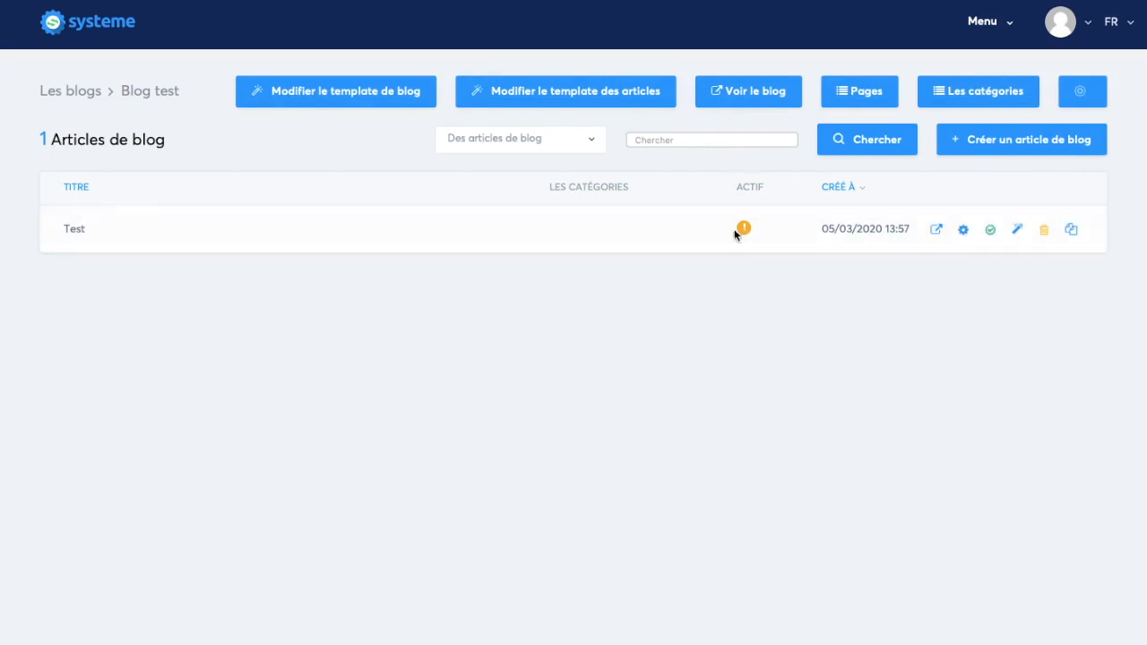
Step: Open the Test article for editing and look through its default content
click(1014, 230)
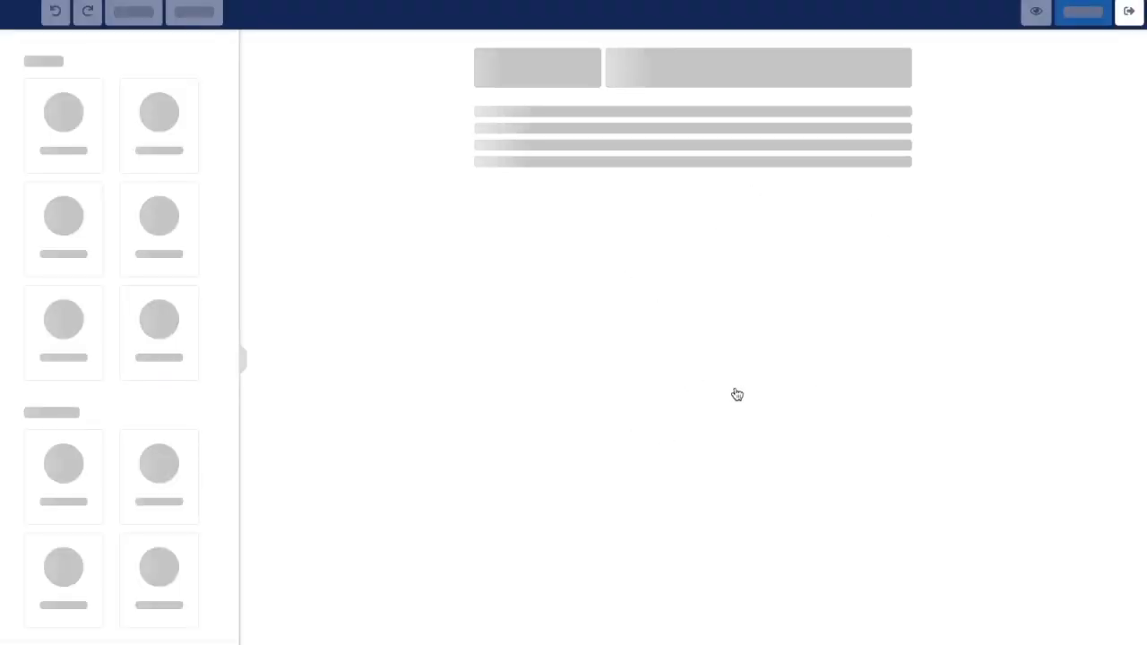
scroll(737, 385, down, 5)
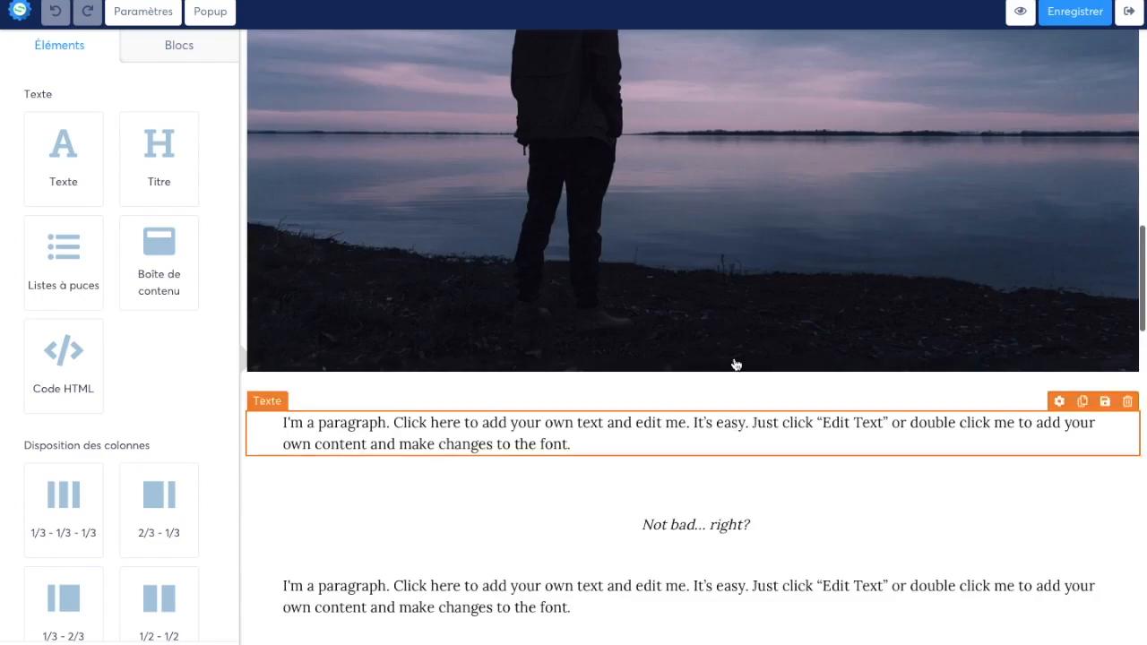
scroll(737, 364, down, 15)
scroll(724, 413, up, 15)
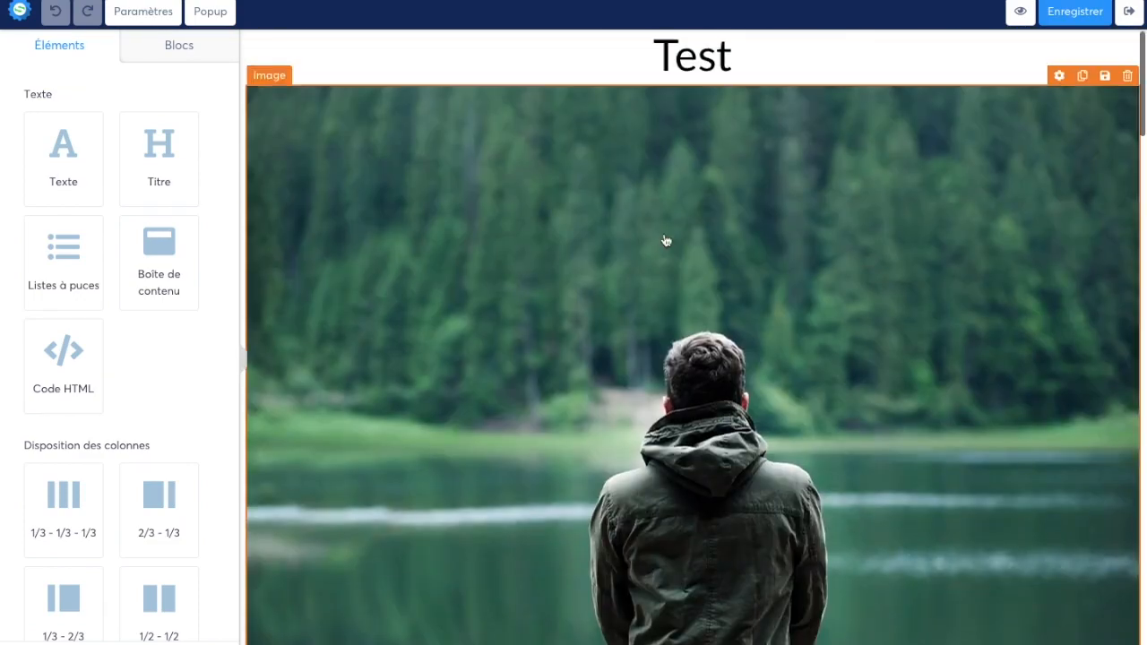
scroll(734, 328, down, 5)
scroll(654, 315, up, 5)
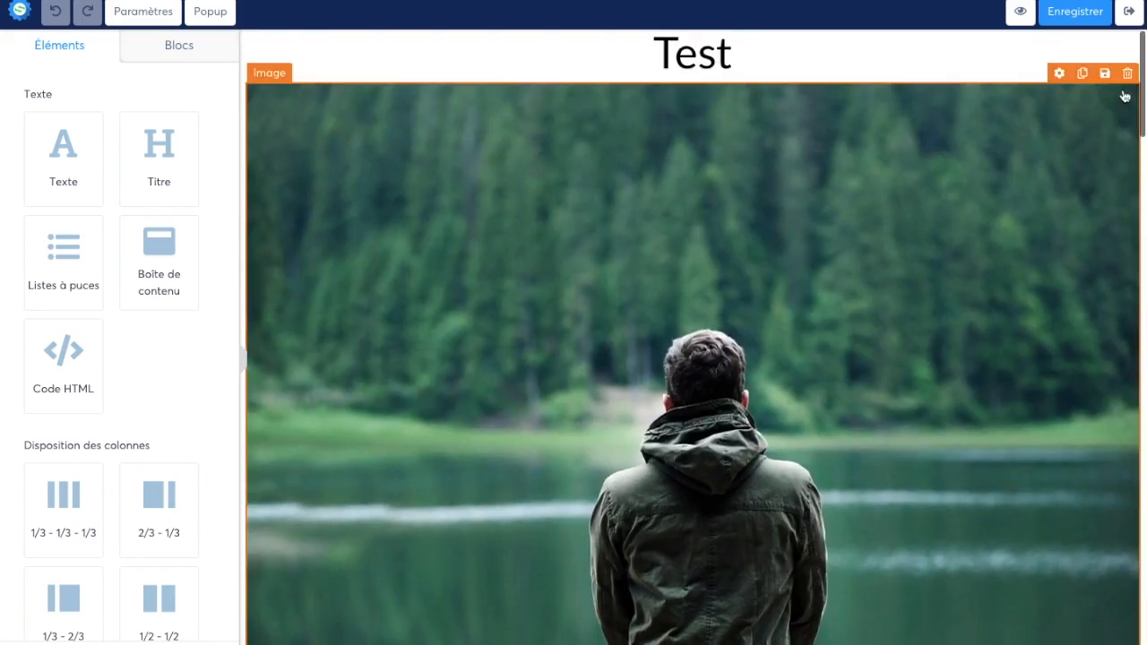
Step: Delete the image directly below the article's title
click(1125, 96)
click(1128, 73)
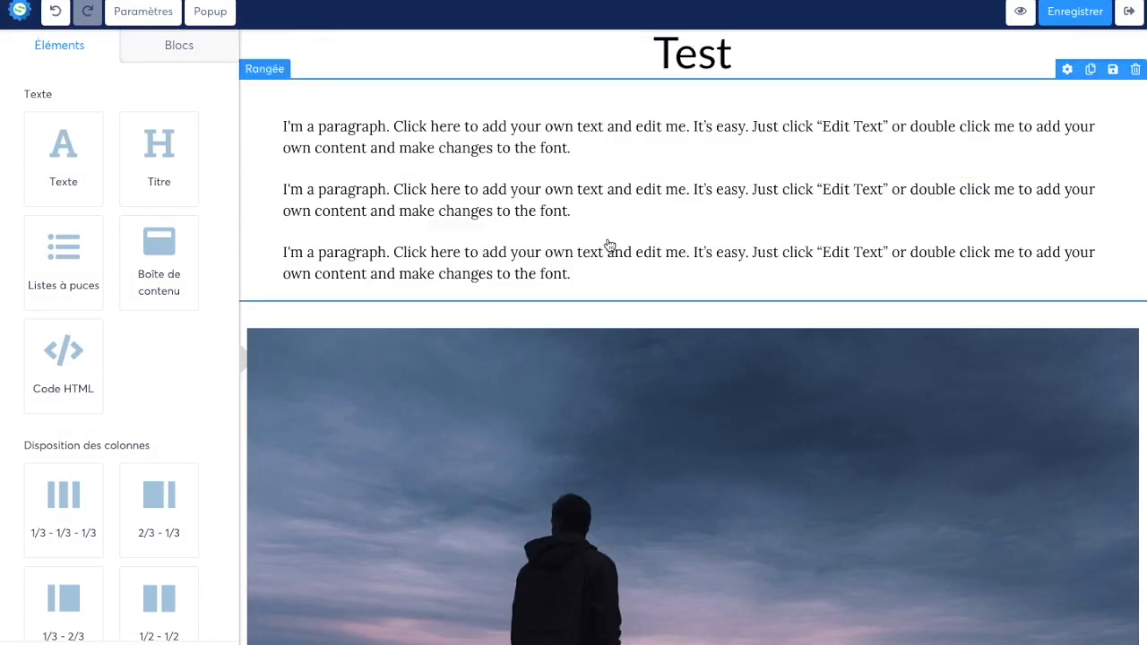
click(586, 235)
Step: Select the text of the first paragraph below the title, save the article, and deselect the paragraph
click(581, 161)
triple_click(574, 146)
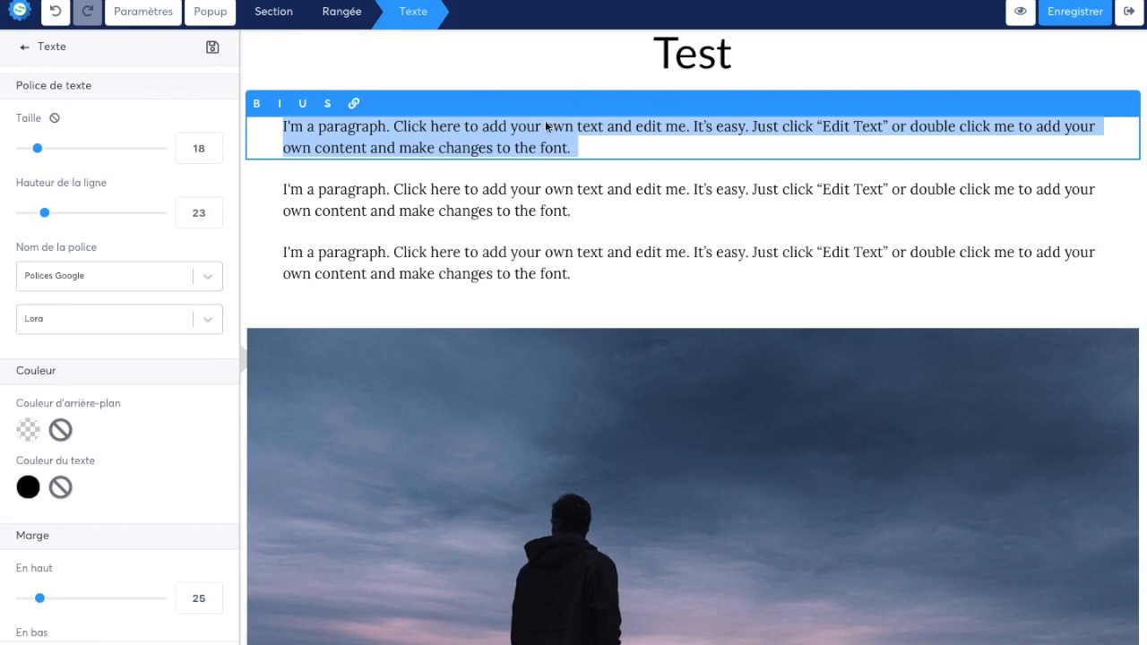
click(1128, 17)
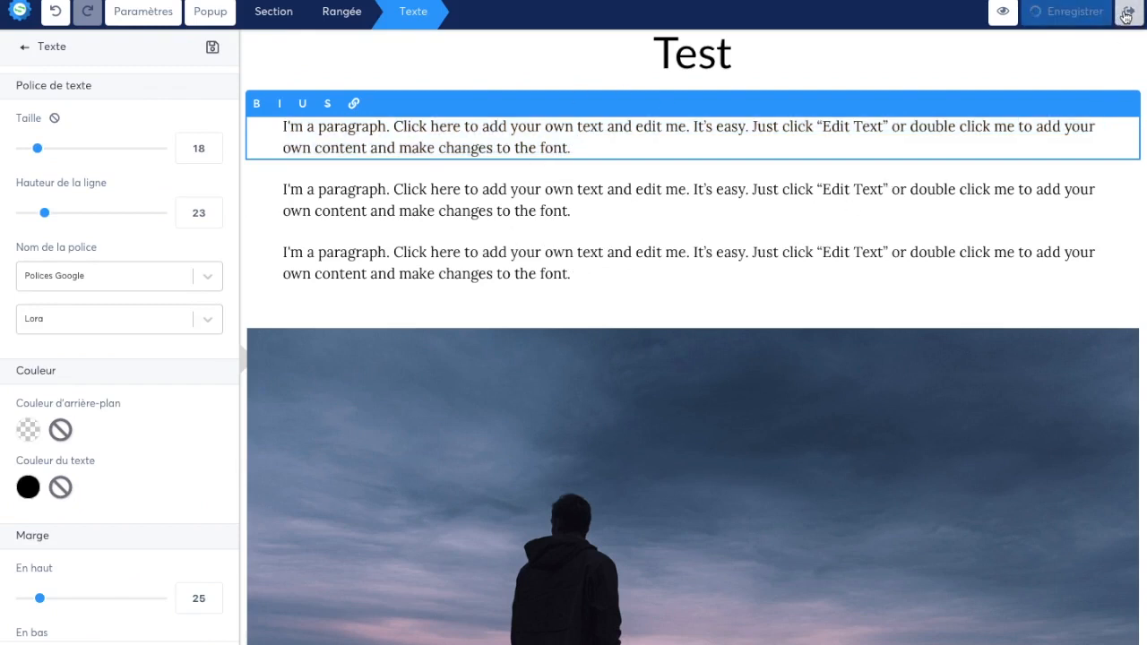
click(376, 356)
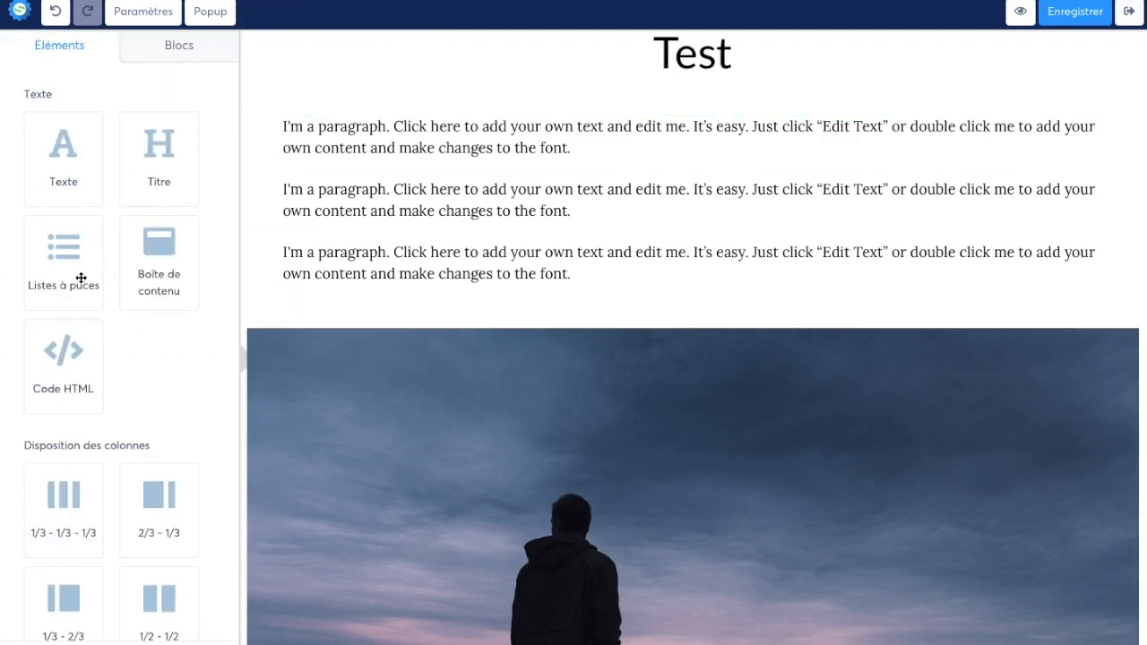
Step: Review the available elements and add a form field between the third paragraph and the image
scroll(160, 390, down, 3)
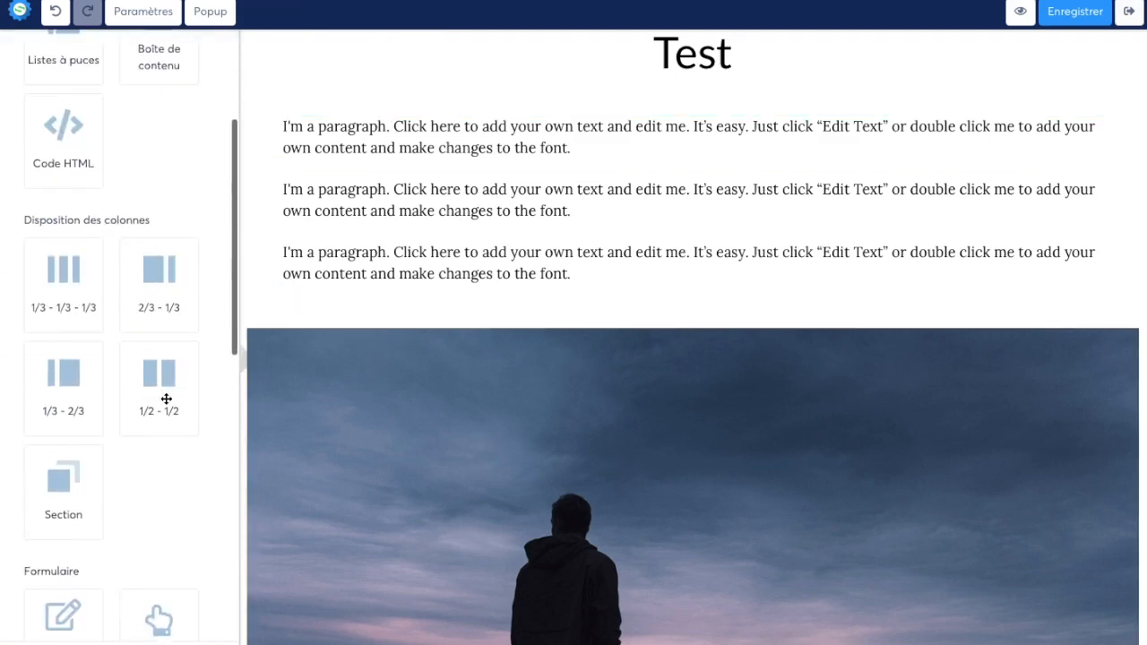
scroll(160, 402, down, 8)
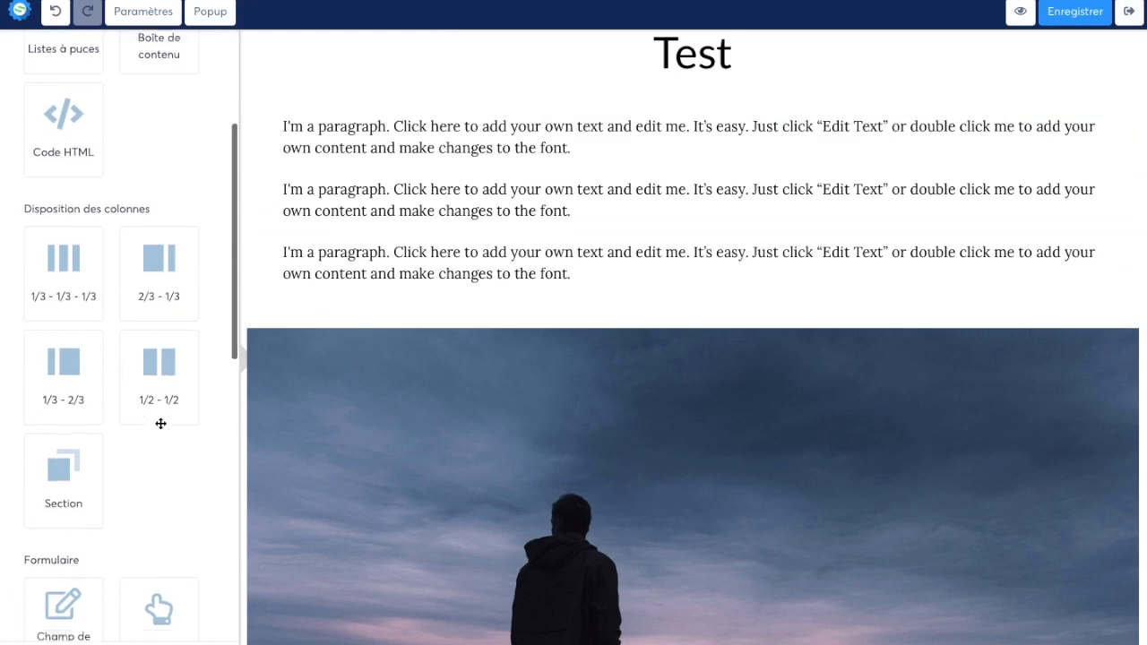
scroll(160, 352, down, 2)
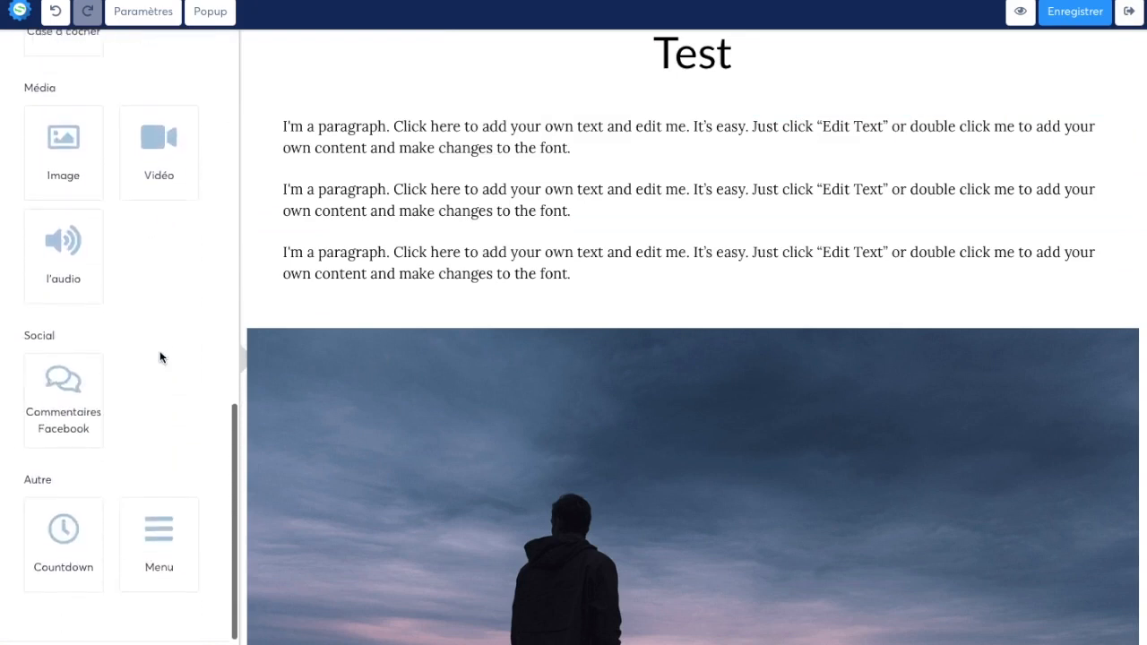
scroll(163, 340, up, 4)
scroll(134, 312, down, 4)
scroll(148, 356, up, 4)
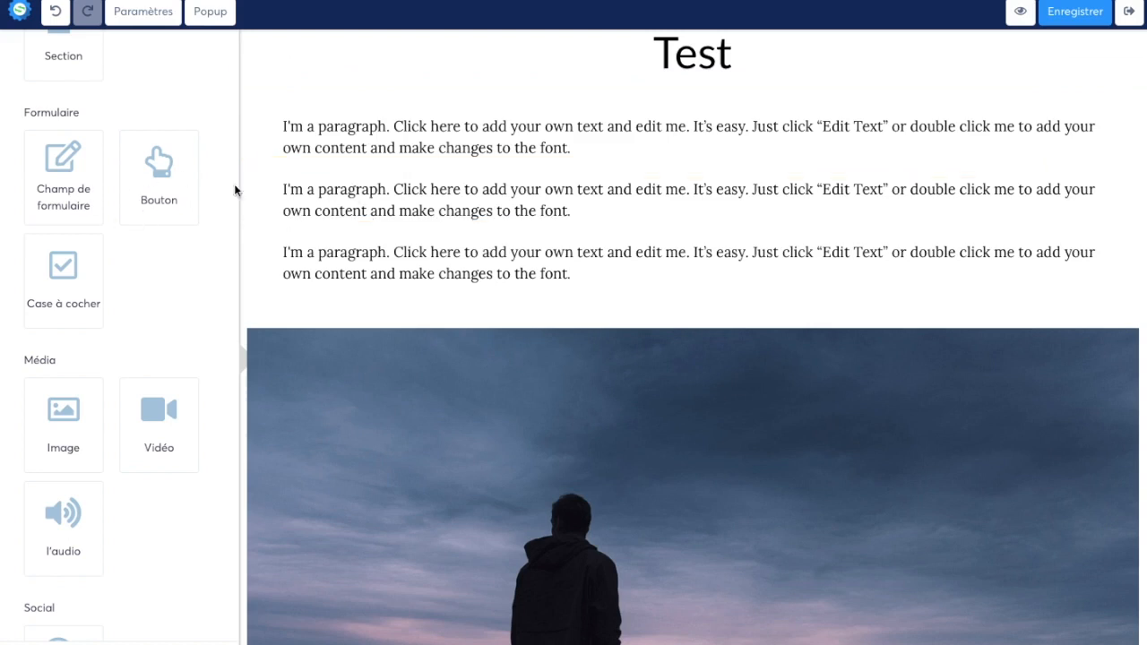
drag(66, 187, 394, 291)
Step: Insert a 1/3 - 1/3 - 1/3 column row above the form field and widen its middle column on both sides
scroll(98, 354, down, 3)
scroll(104, 356, up, 8)
drag(73, 276, 443, 293)
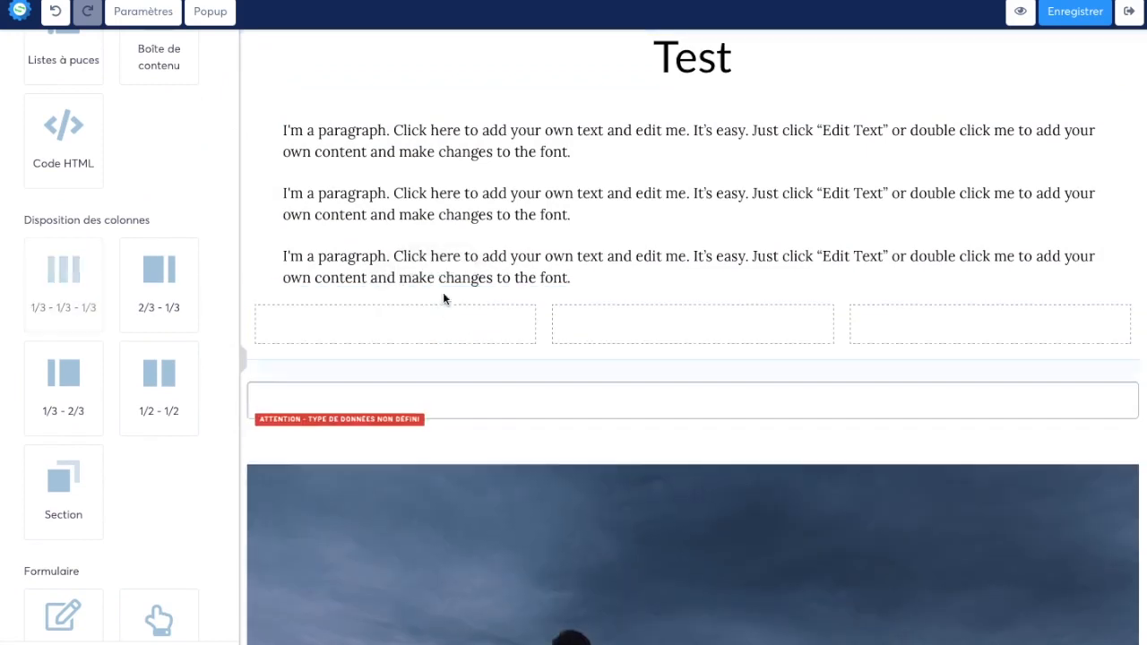
click(548, 325)
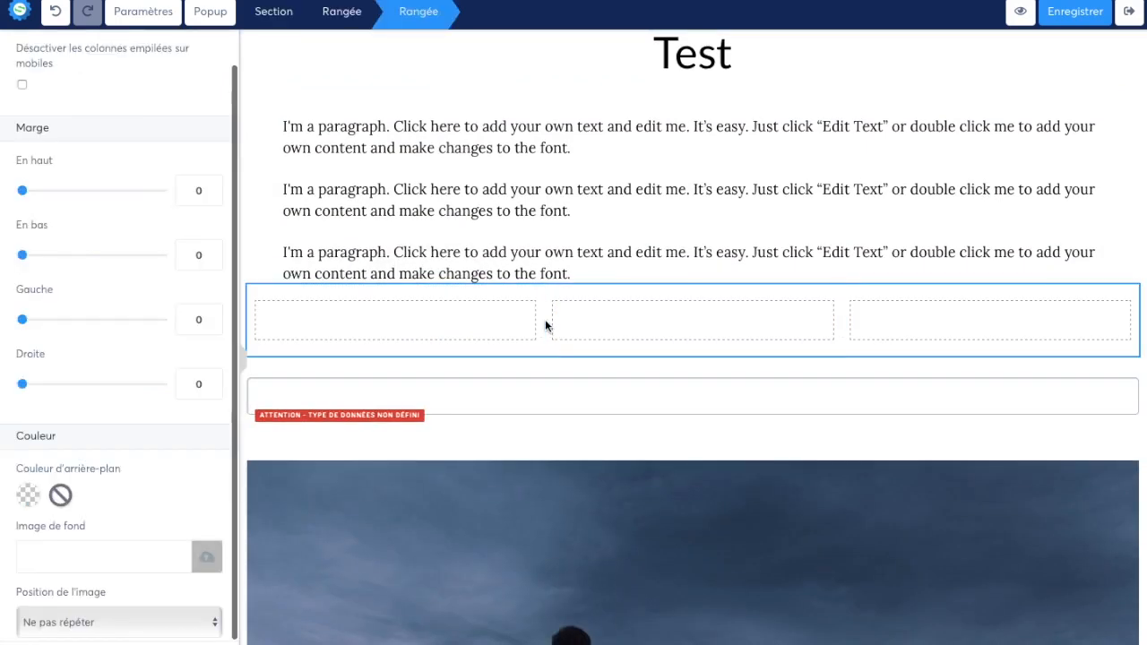
click(546, 324)
drag(516, 322, 502, 323)
drag(843, 328, 893, 331)
Step: Add a text element to the row's middle column reading: Recevez notre ebook "Une productivité en Or" gratuitement par email :
drag(63, 116, 651, 332)
triple_click(648, 333)
text(Receve)
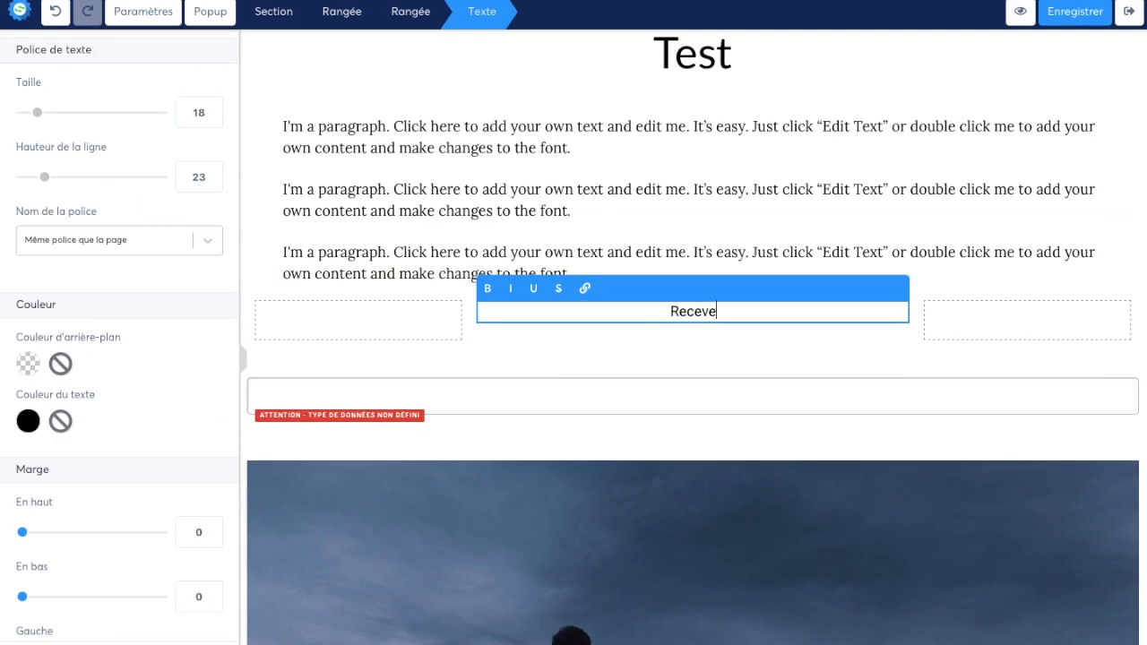
text(z notre ebook)
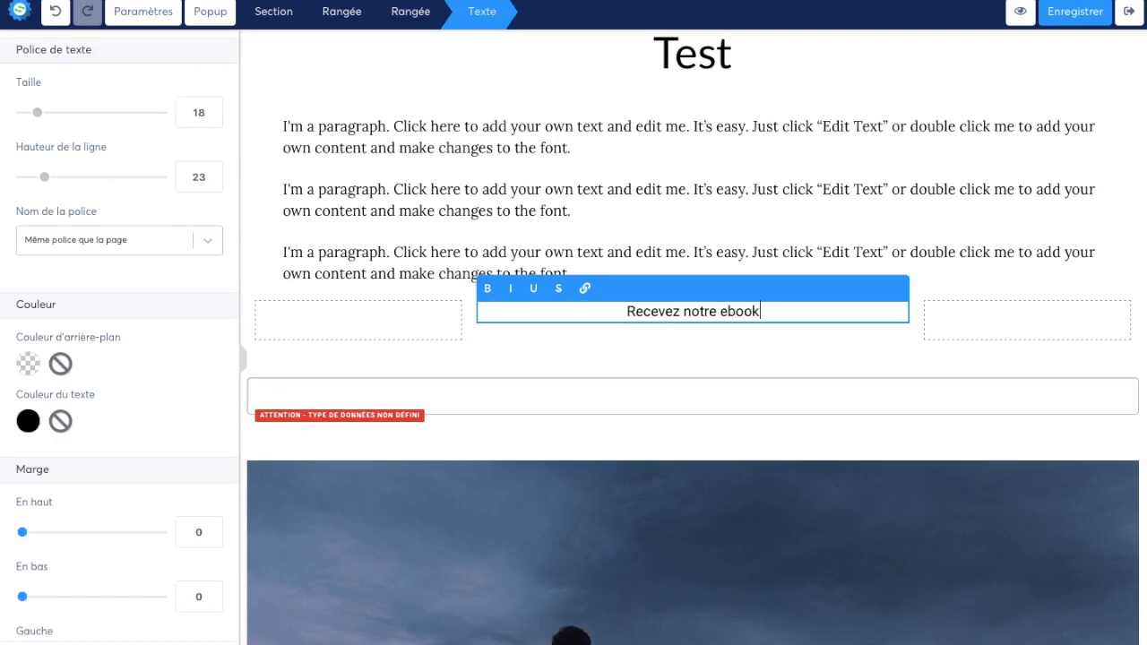
text( "Une produc)
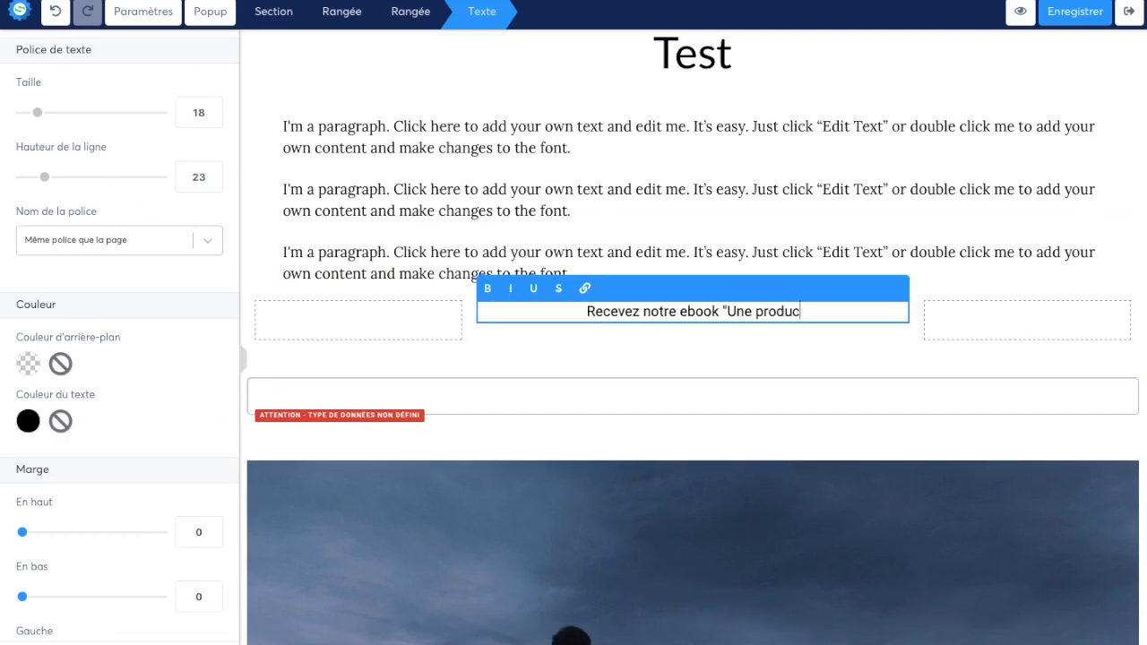
text(tivité en Or)
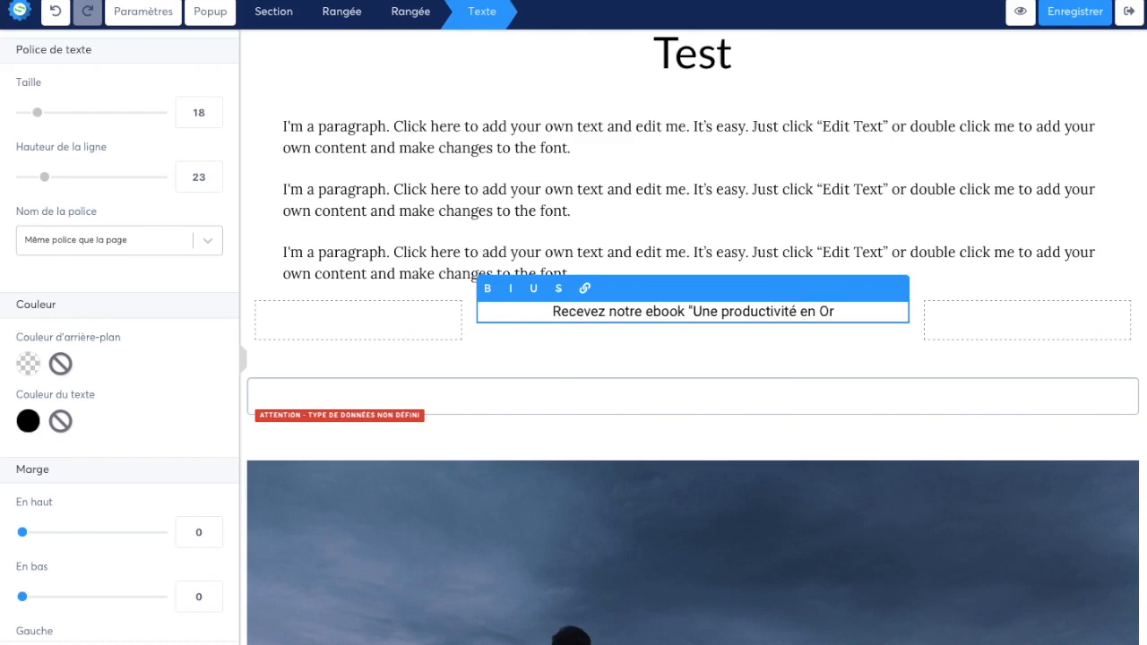
text(" gra)
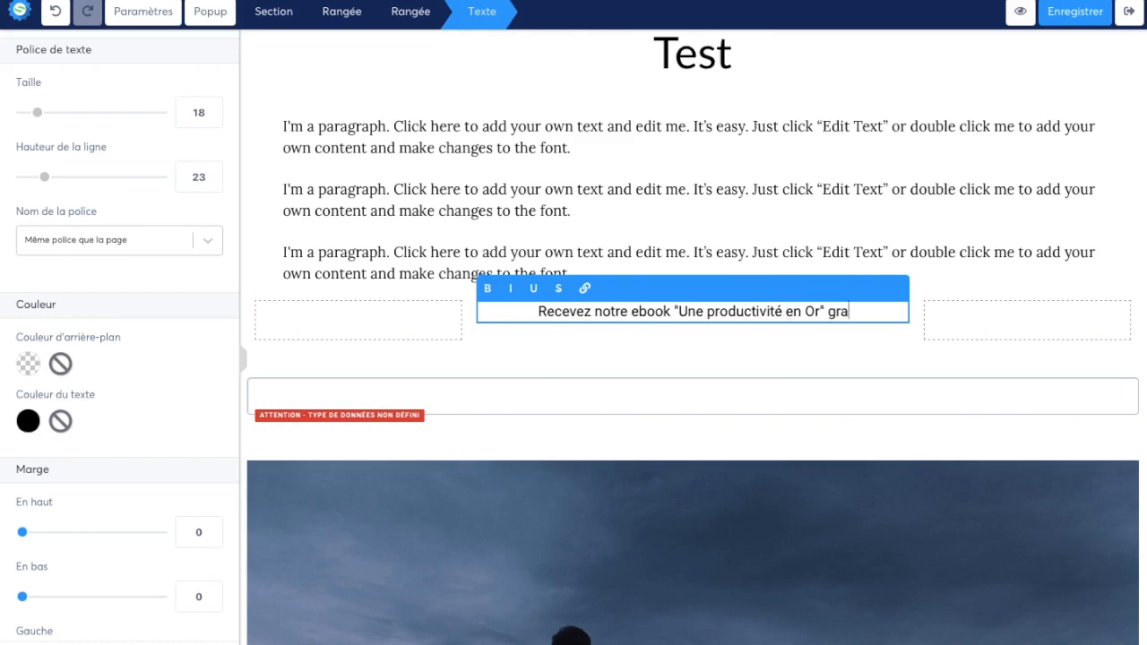
text(tuitement par email)
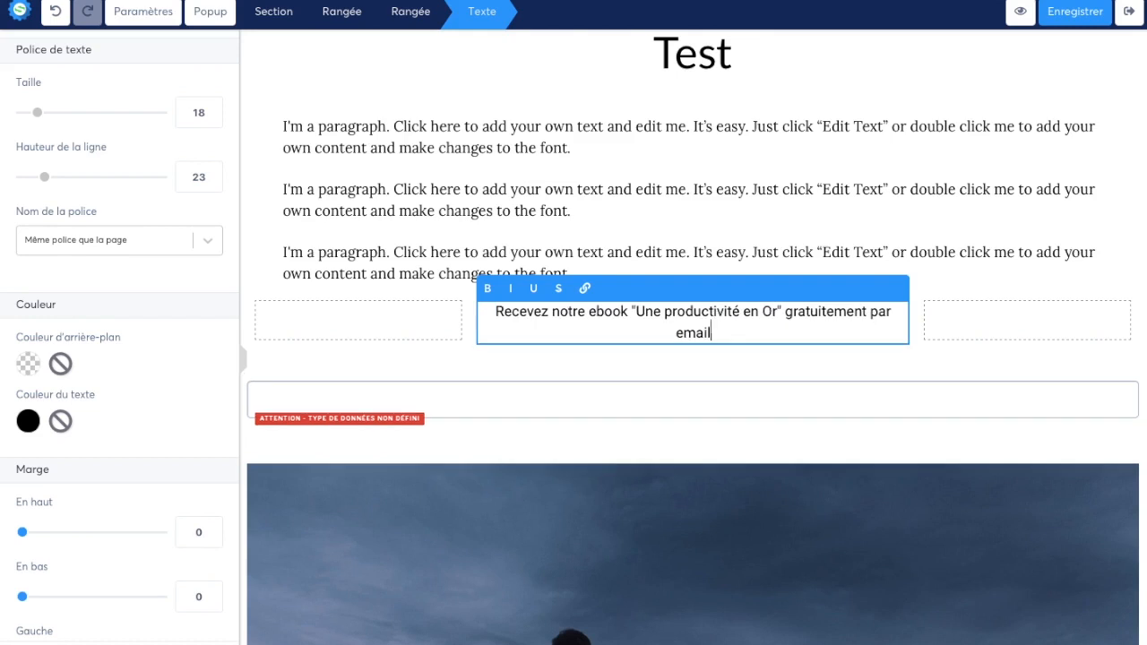
click(447, 318)
Step: Move the form field below the text in the middle column and set its data type to Email
drag(643, 365, 655, 351)
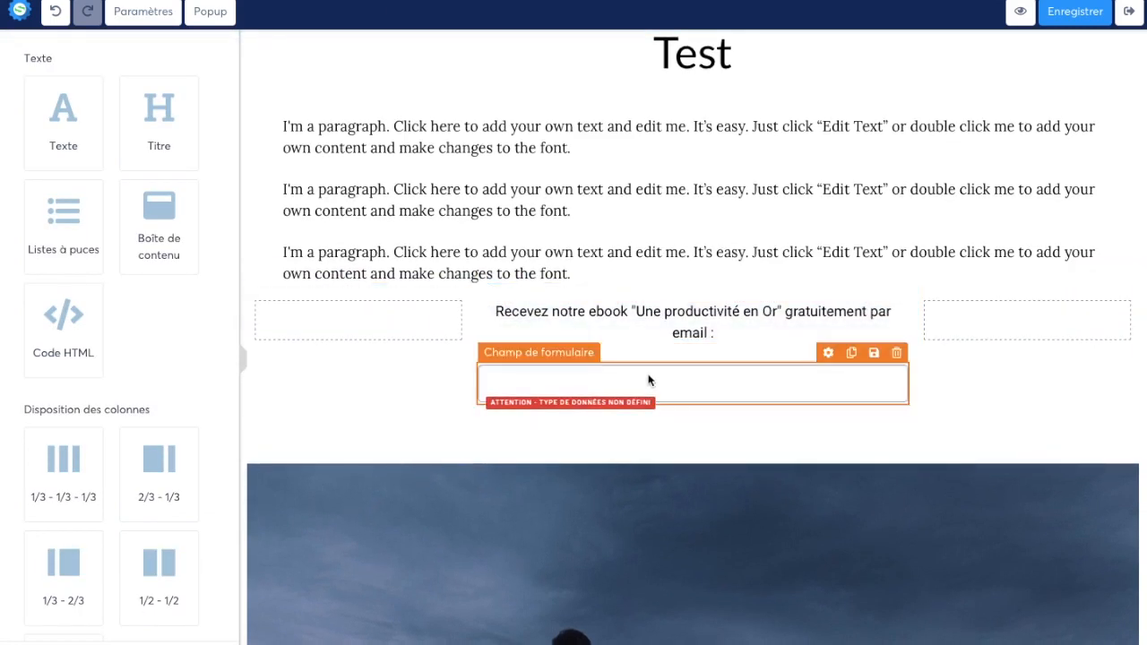
click(648, 379)
click(129, 86)
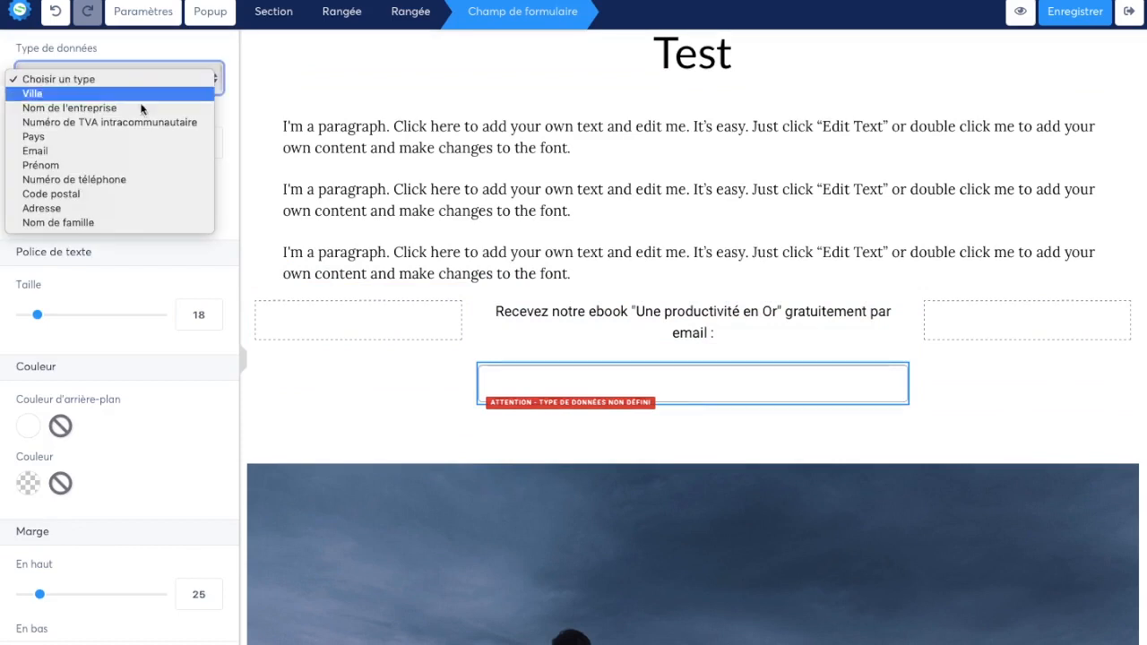
click(145, 149)
click(356, 237)
Step: Add a button below the Email field and set its text to "Cliquez ici pour recevoir votre exemplaire"
scroll(158, 330, down, 5)
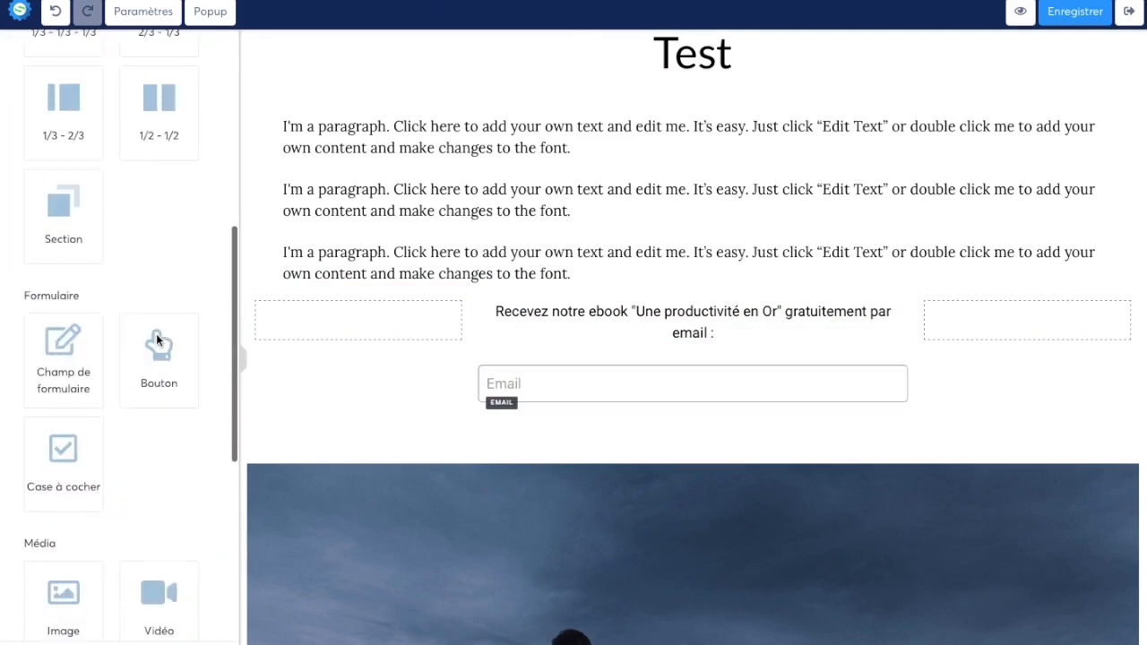
drag(158, 345, 566, 404)
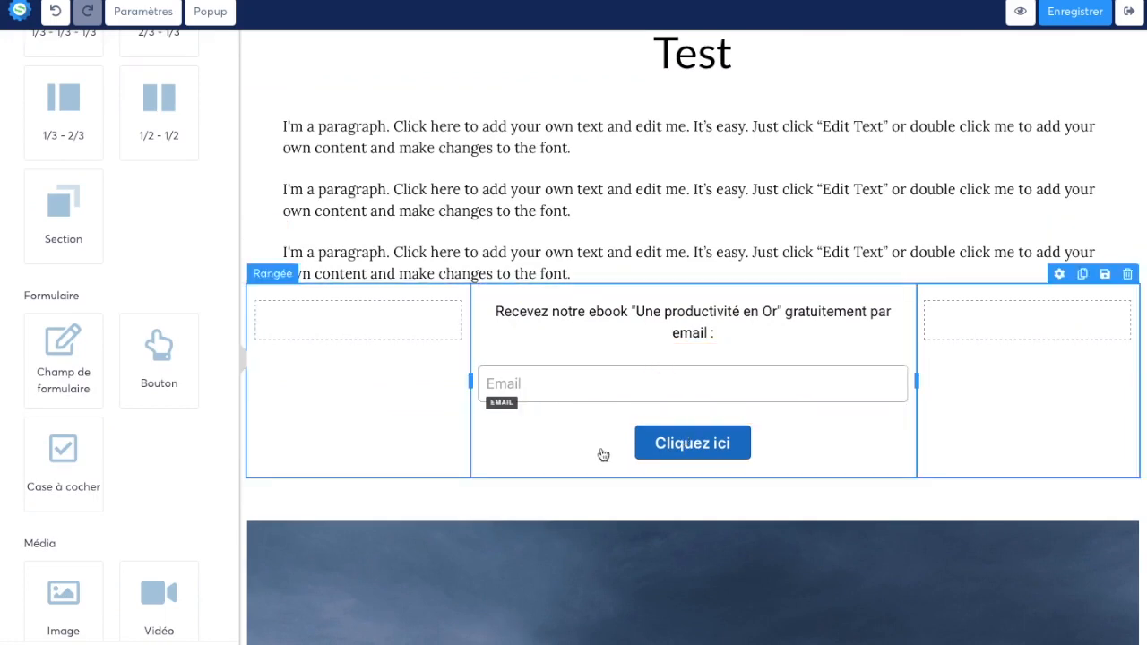
click(681, 452)
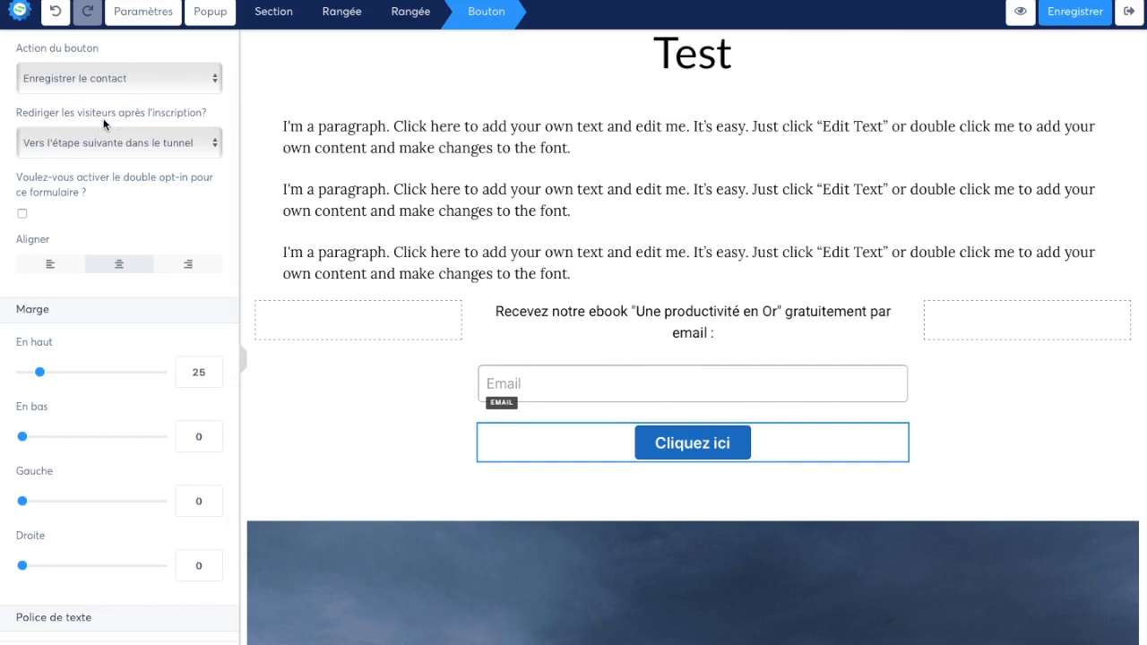
scroll(103, 179, down, 5)
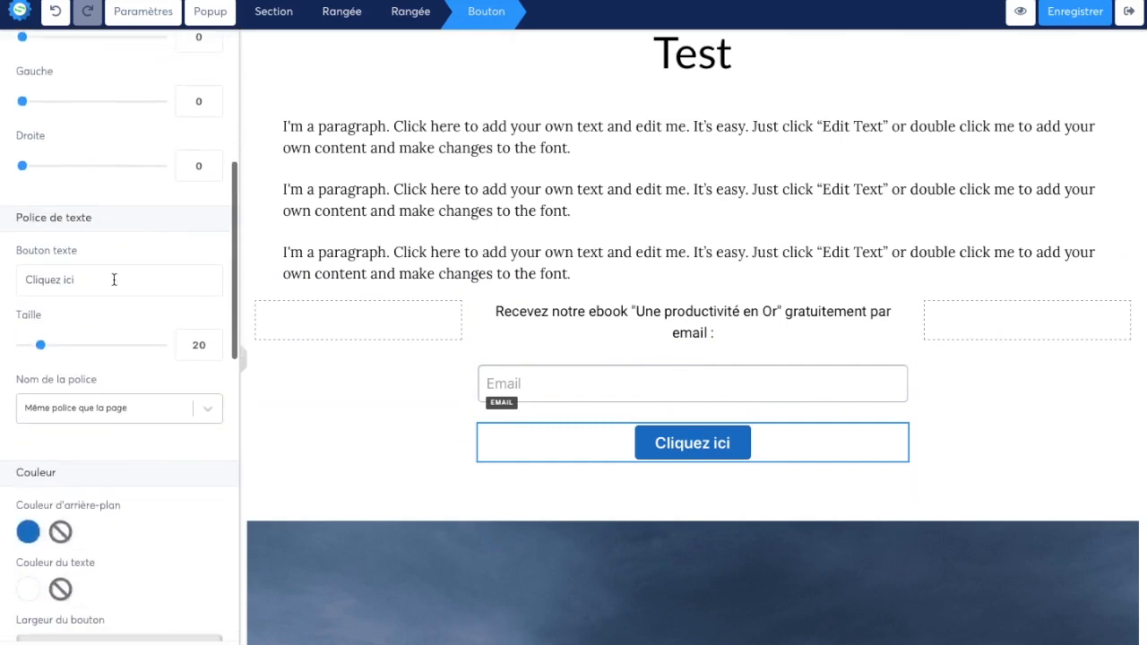
drag(113, 279, 27, 279)
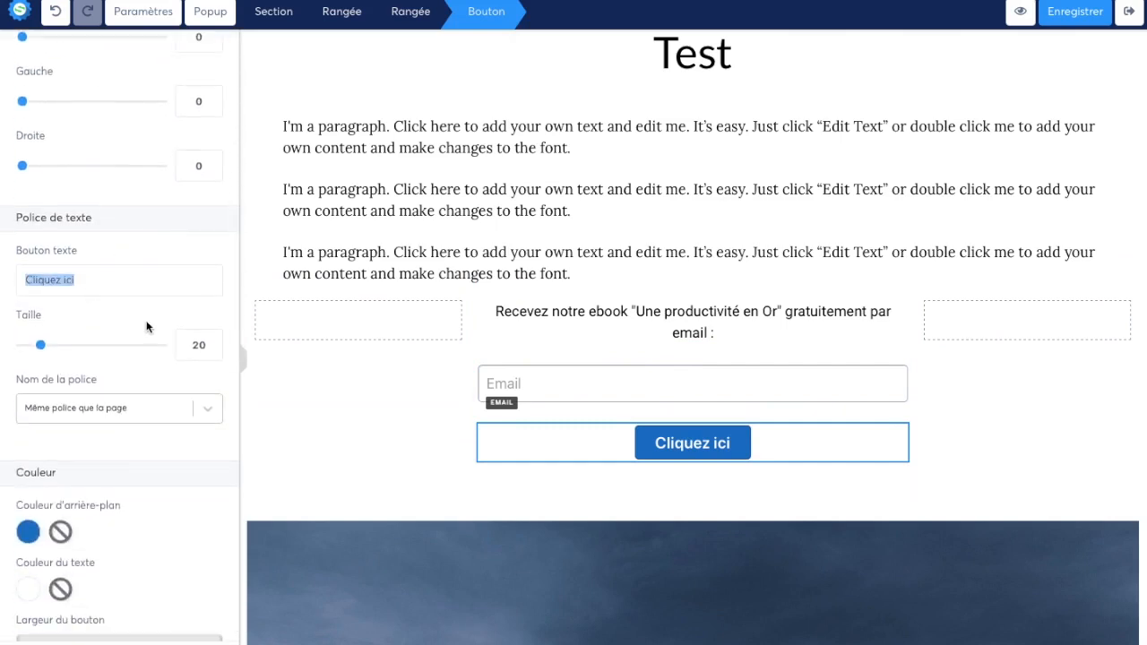
text(Cliquez i)
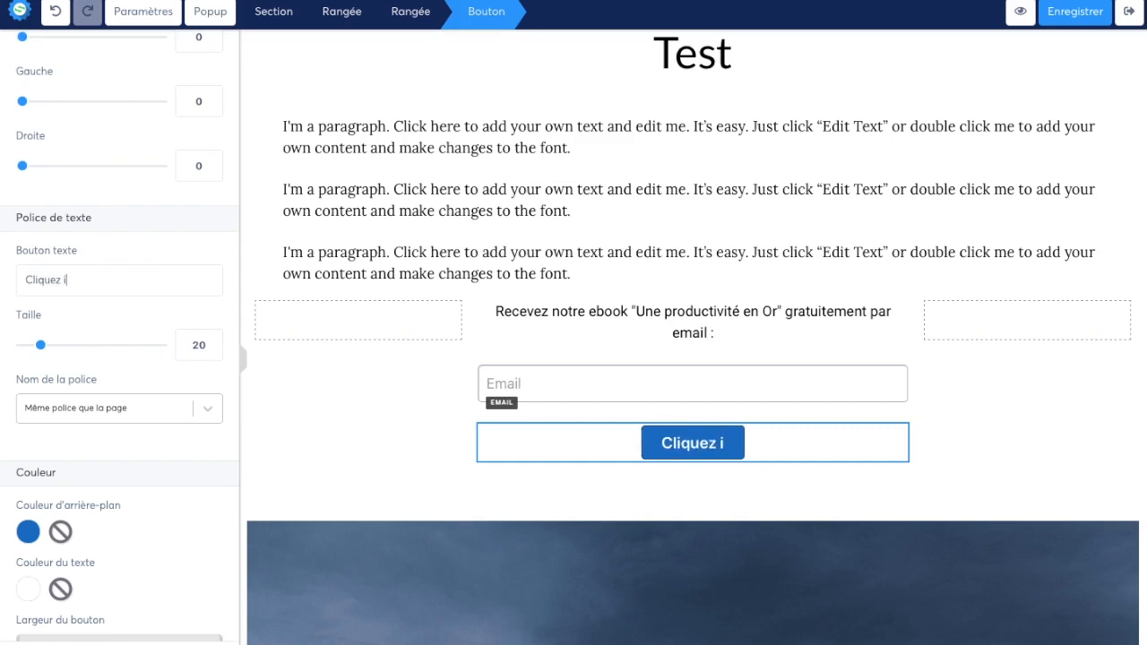
text(ci pour recevoir )
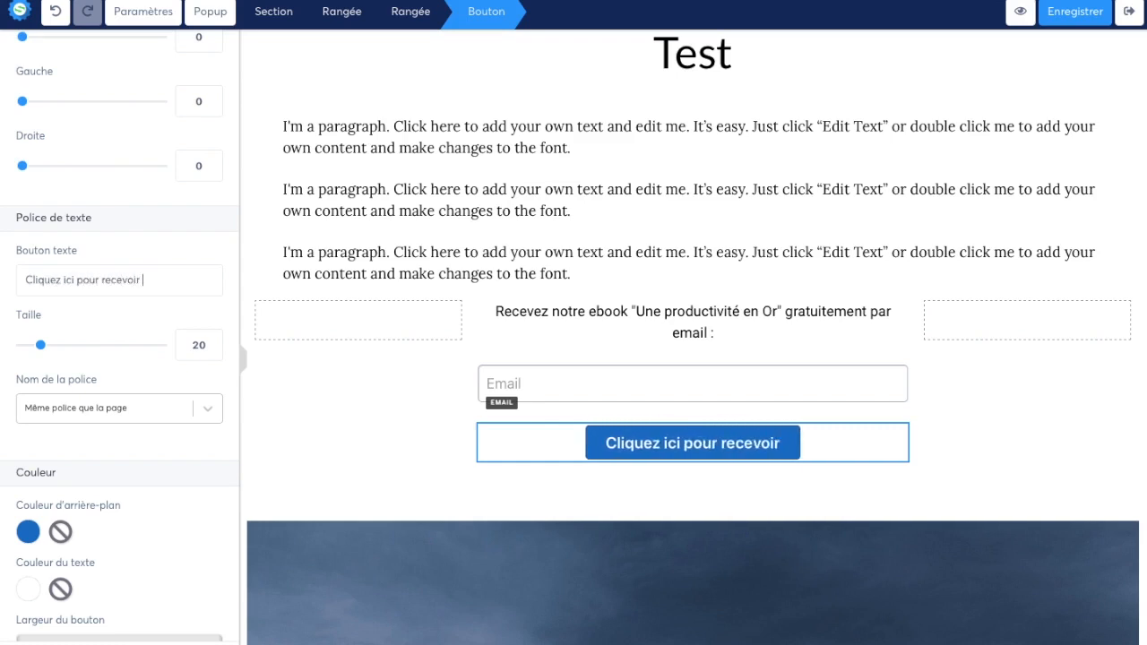
text(votre exemplaire)
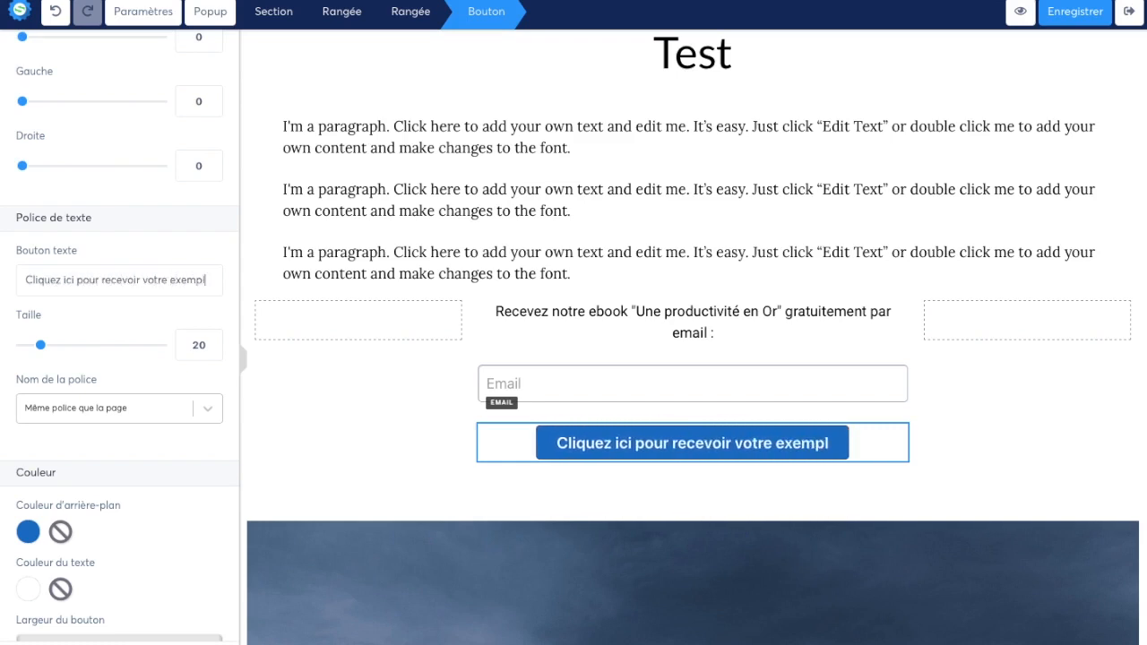
click(940, 403)
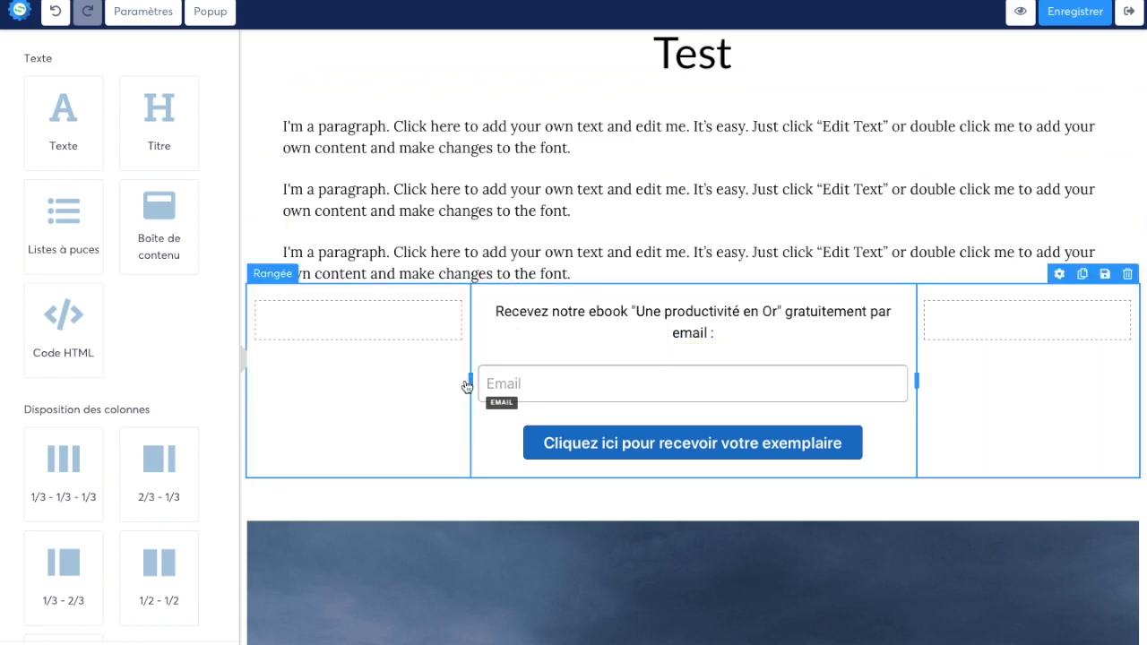
Step: Widen the row's left column, narrow its right column, and move the second and third paragraphs into the left column
drag(470, 379, 744, 387)
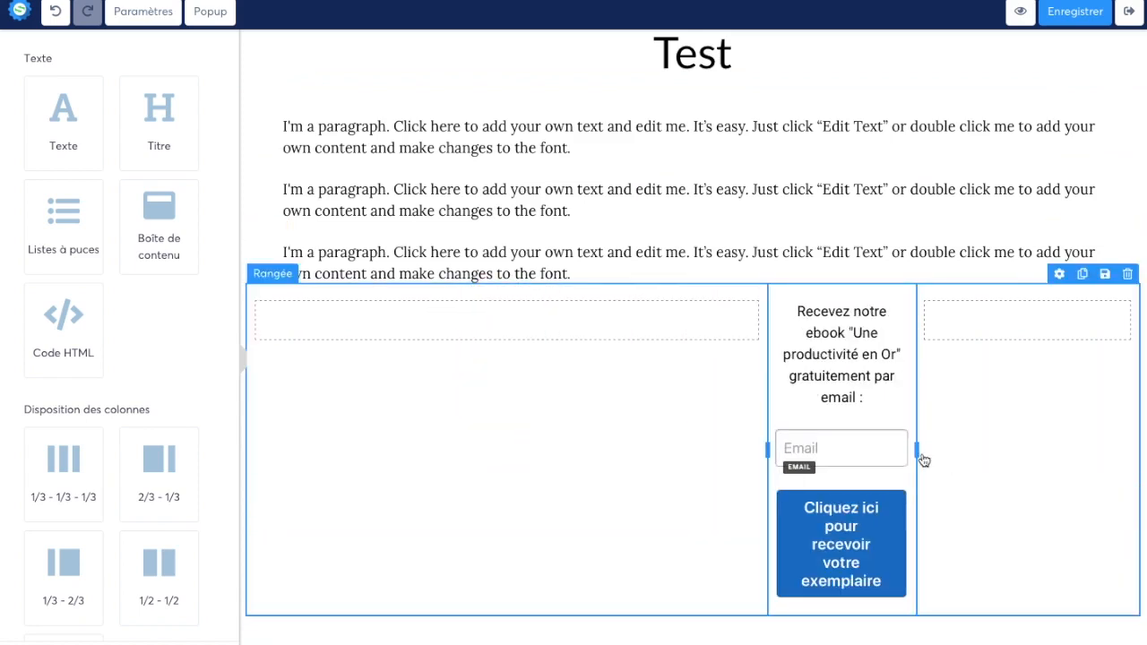
drag(914, 450, 1046, 450)
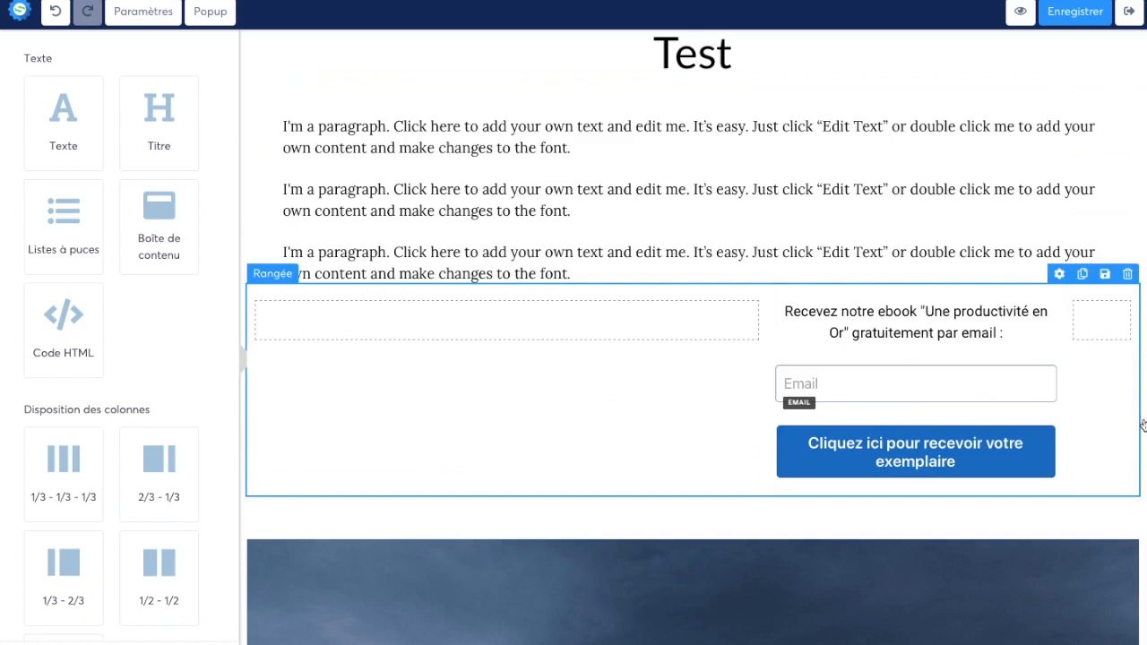
drag(773, 299, 694, 331)
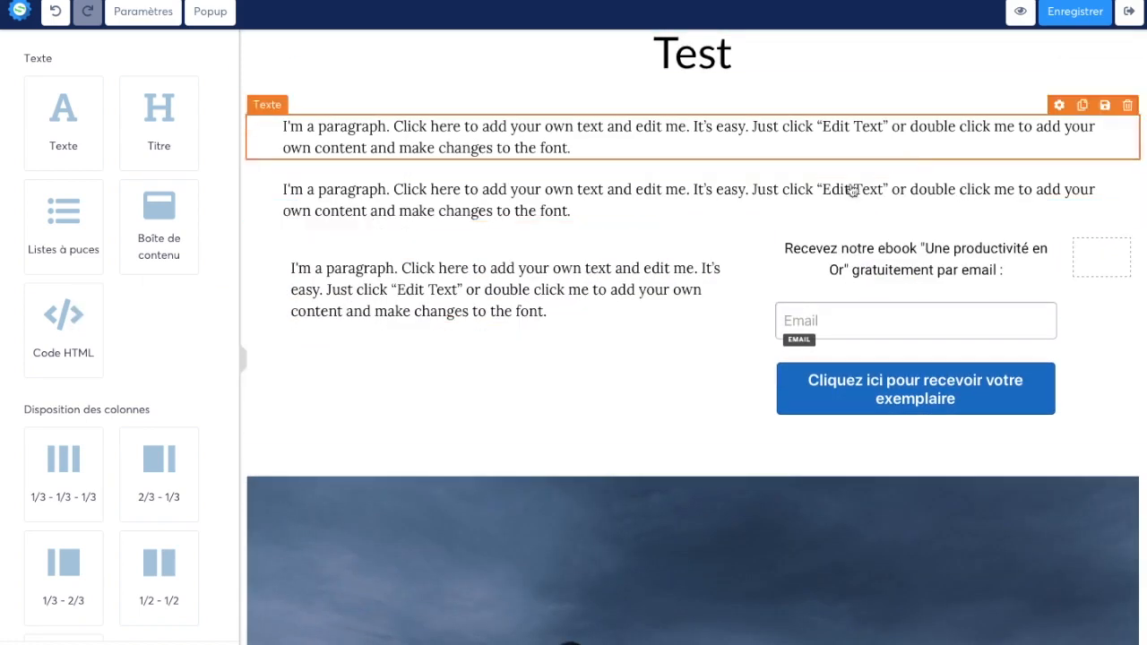
drag(699, 215, 636, 314)
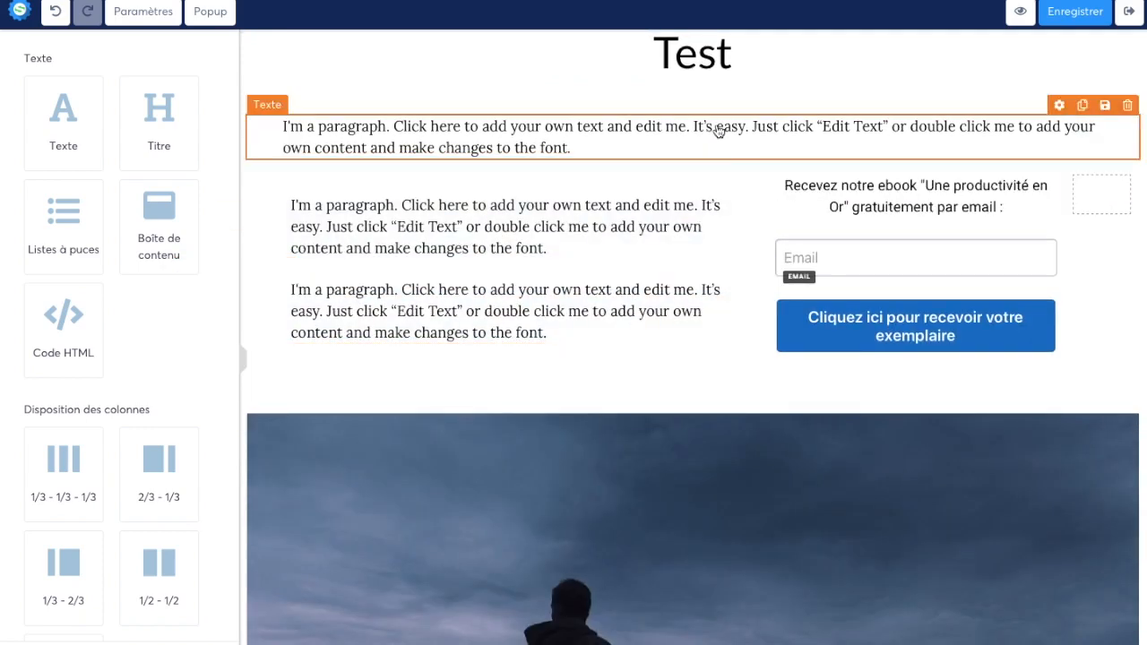
drag(491, 194, 796, 188)
Step: Duplicate the paragraph below the title and place the copy between the form row and the image
click(1082, 105)
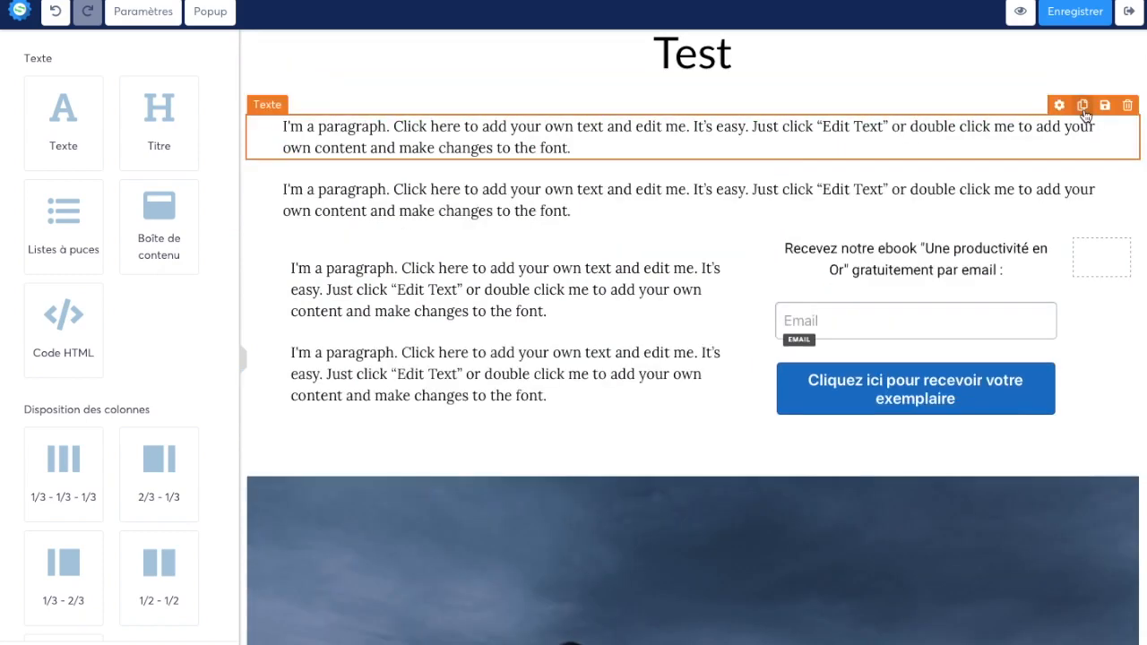
drag(891, 210, 834, 366)
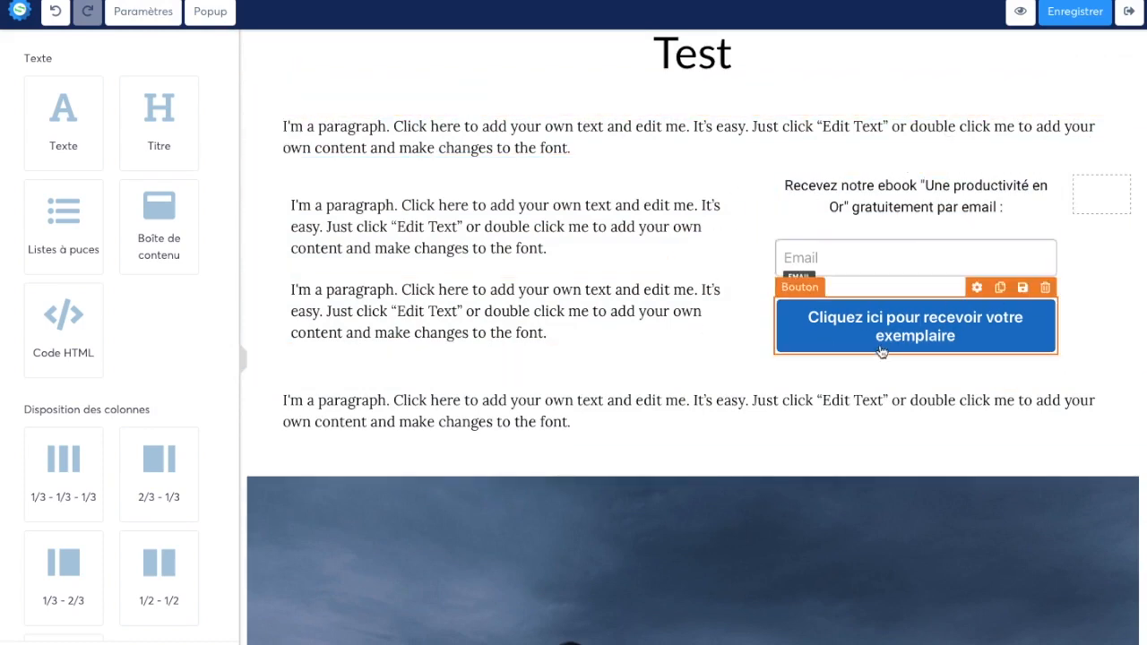
scroll(645, 445, down, 12)
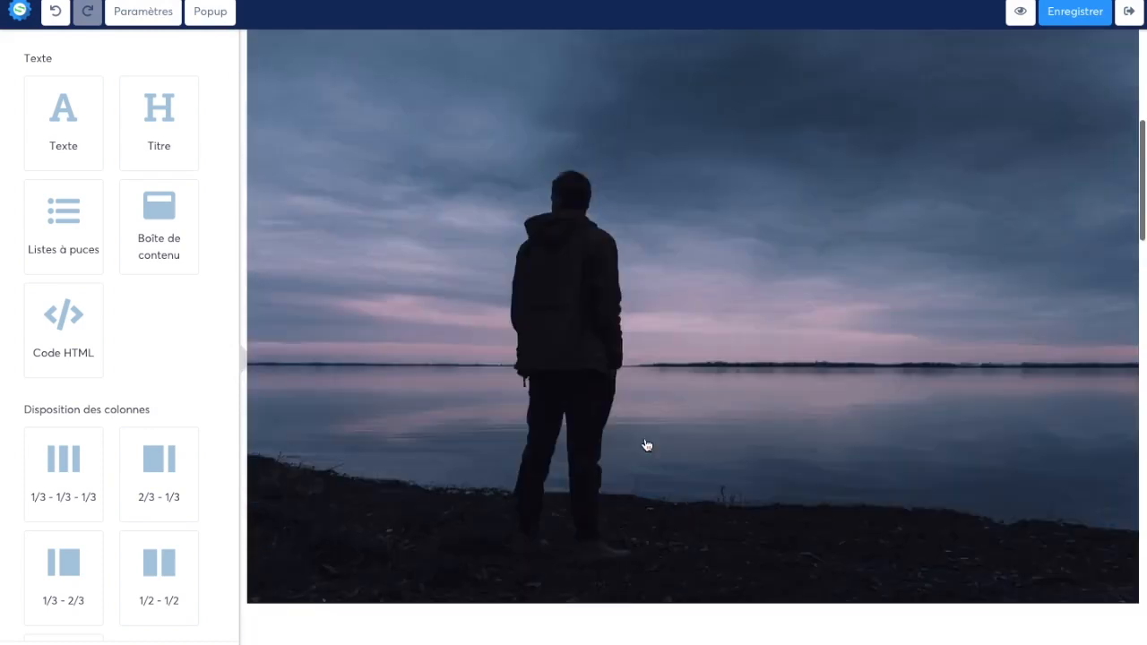
scroll(881, 396, up, 15)
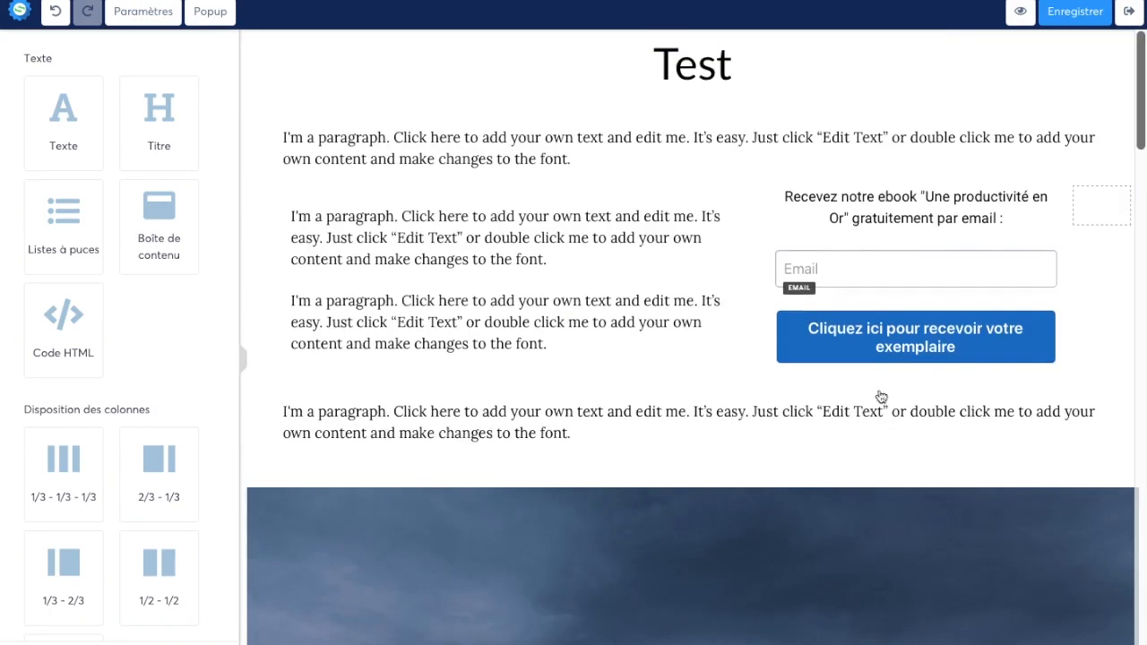
Step: Make the whole ebook text above the Email field bold
click(928, 209)
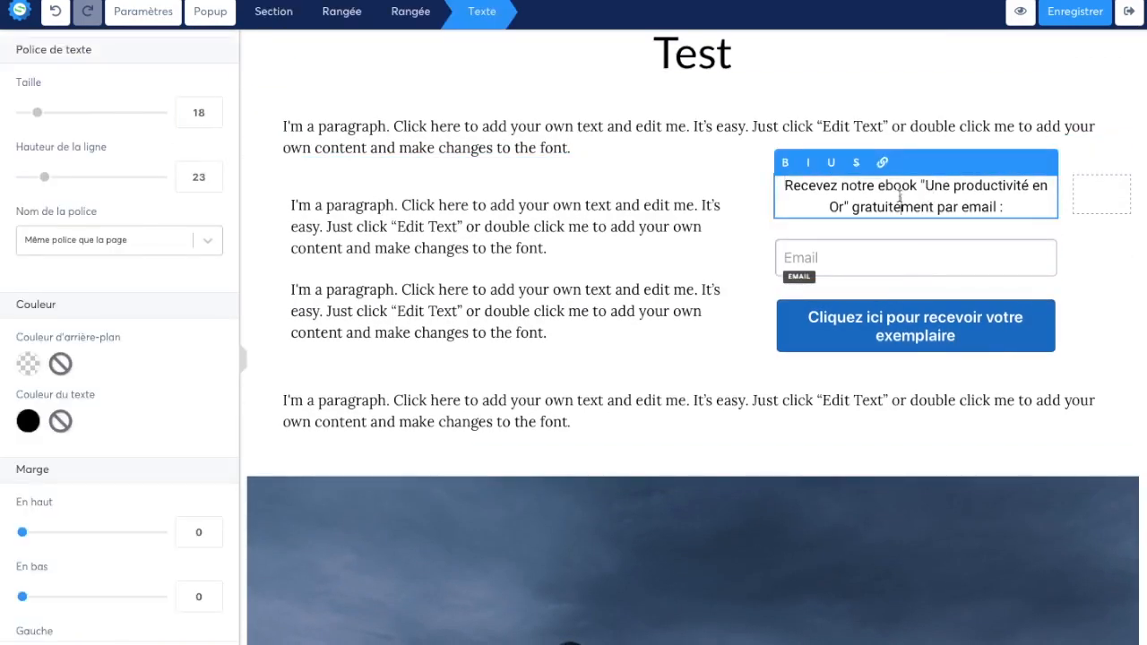
click(729, 247)
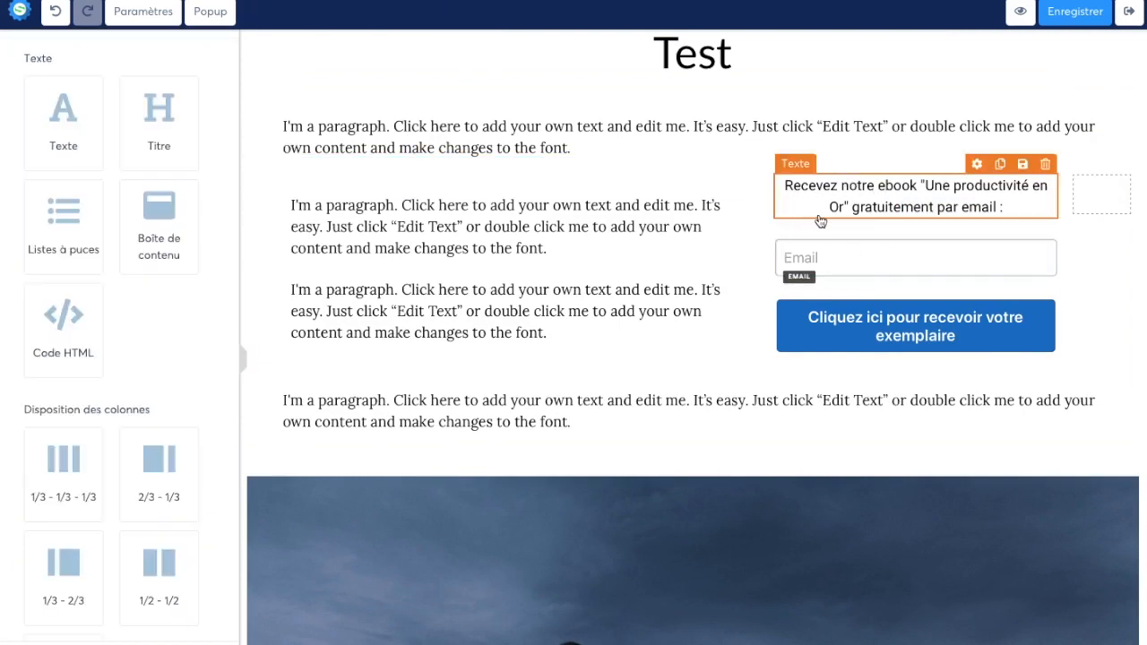
click(912, 209)
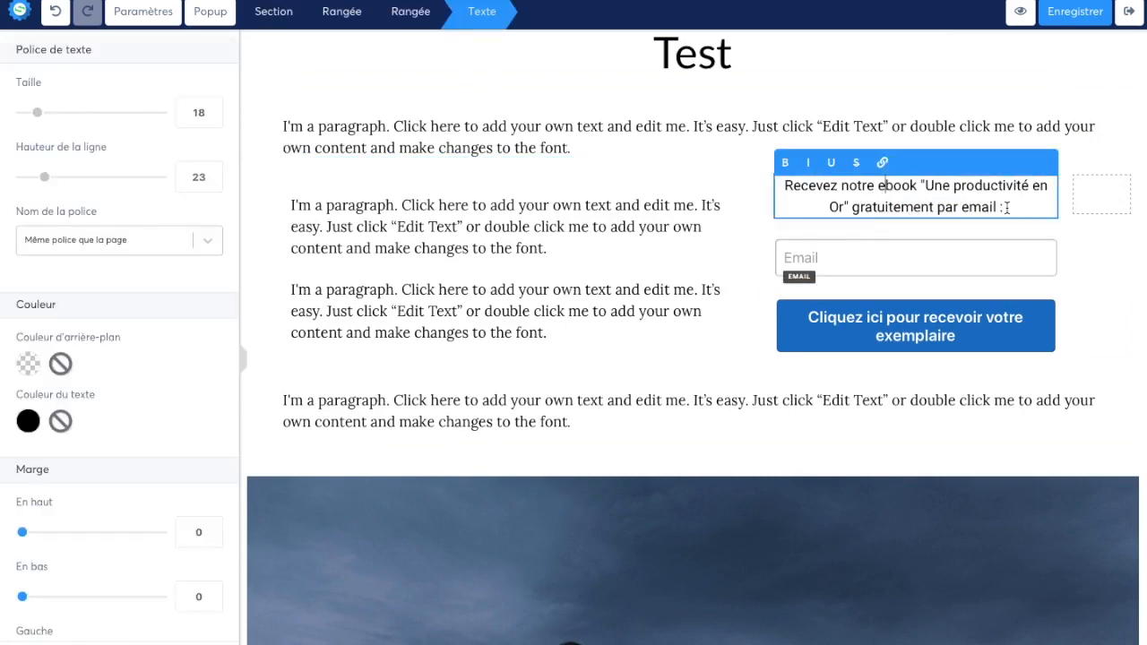
drag(1003, 207, 730, 190)
click(791, 174)
key(ctrl+a)
click(784, 162)
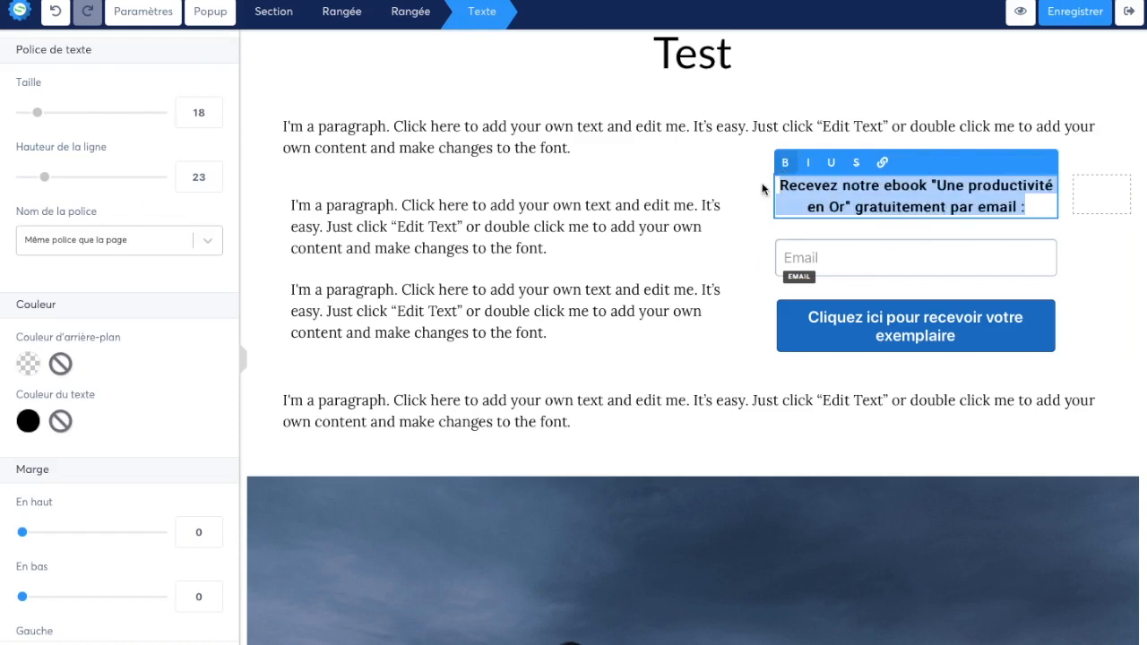
click(771, 179)
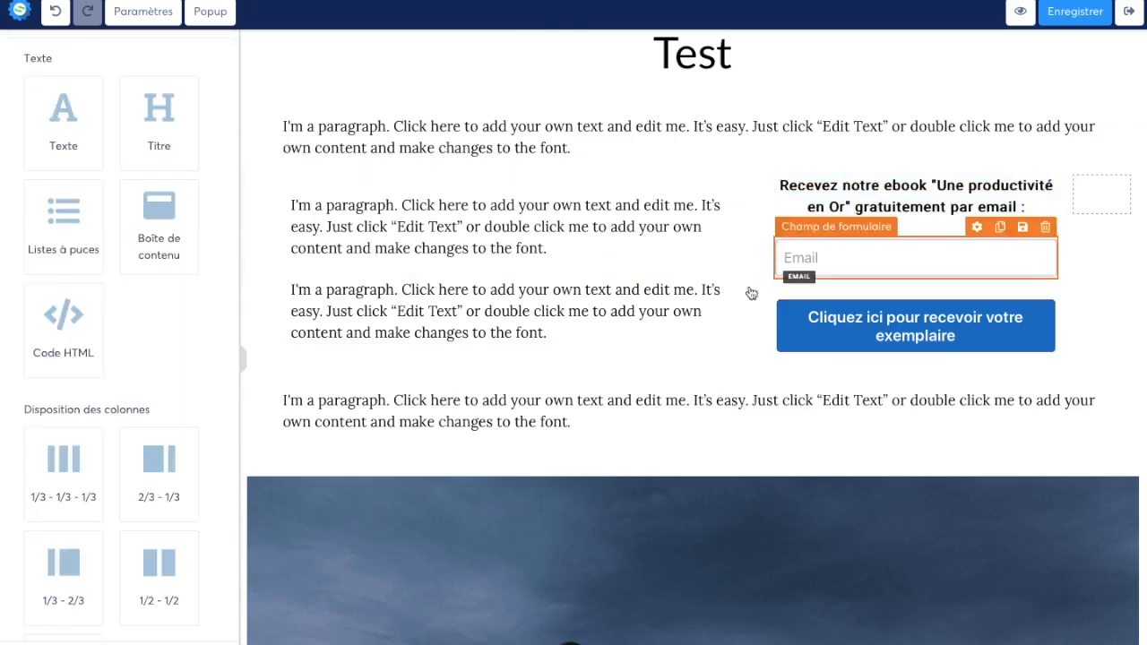
Step: Select the form's button, save the article, and exit the editor to the blog's article list
click(833, 333)
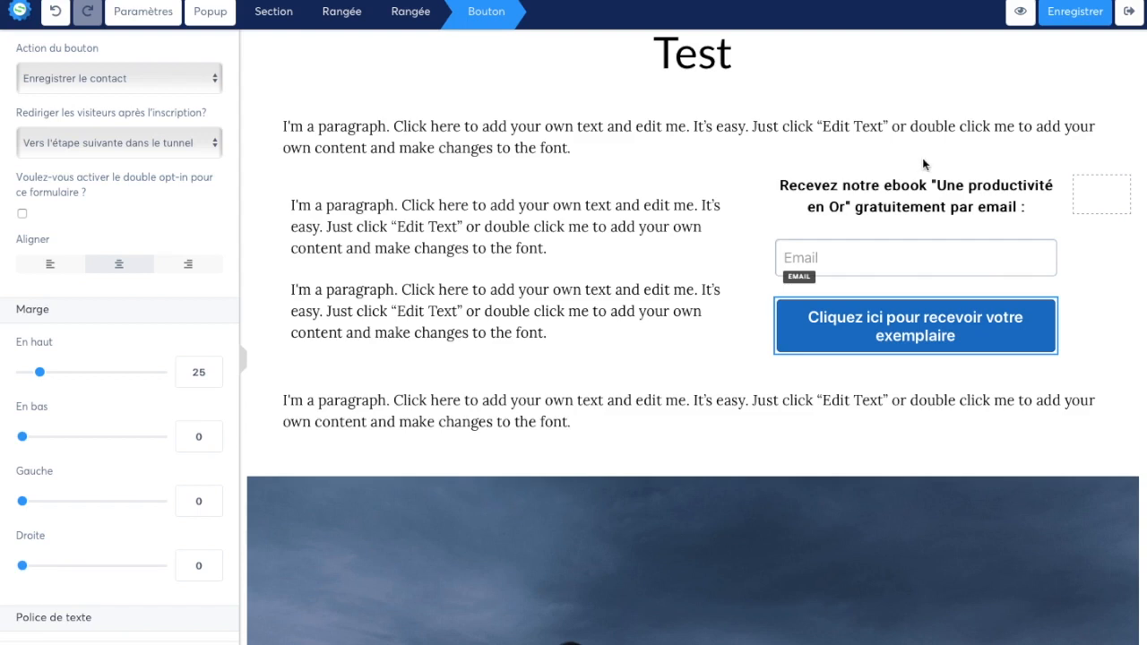
click(1097, 10)
click(1128, 12)
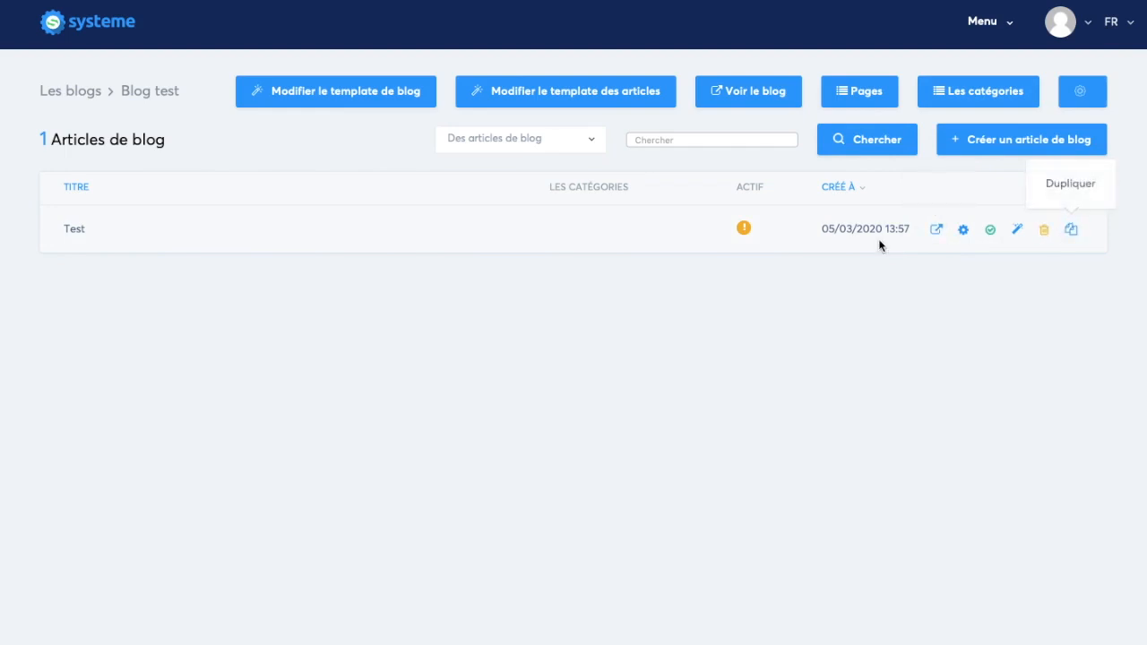
Step: View the live blog's home page through to its footer, and return to the blog's article list
click(756, 104)
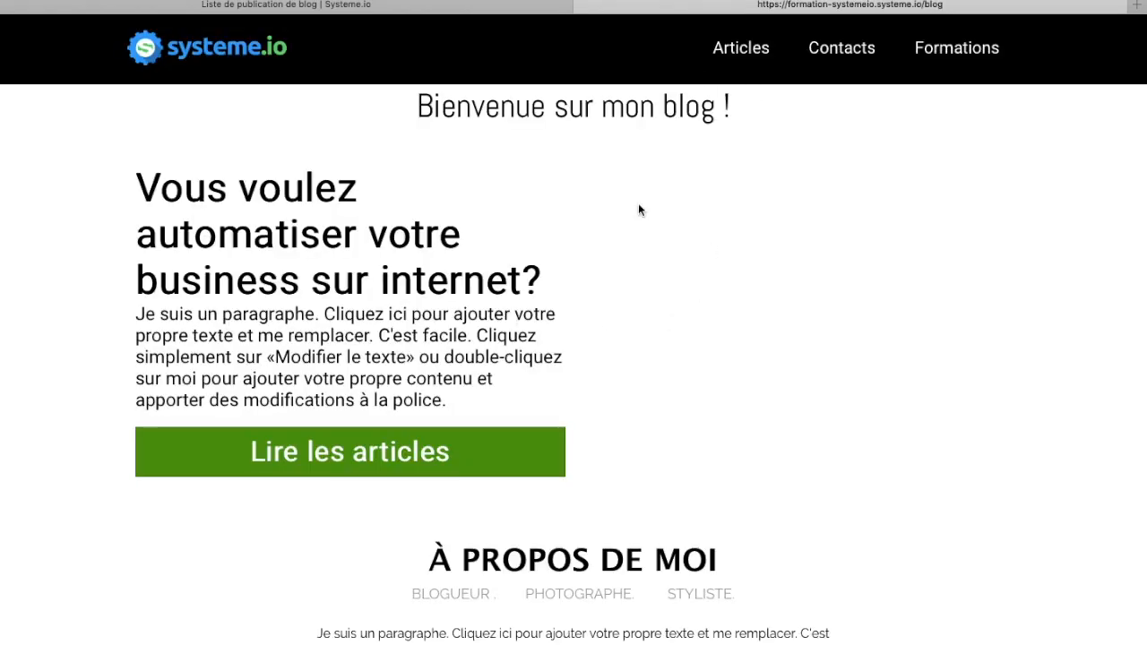
scroll(710, 457, down, 5)
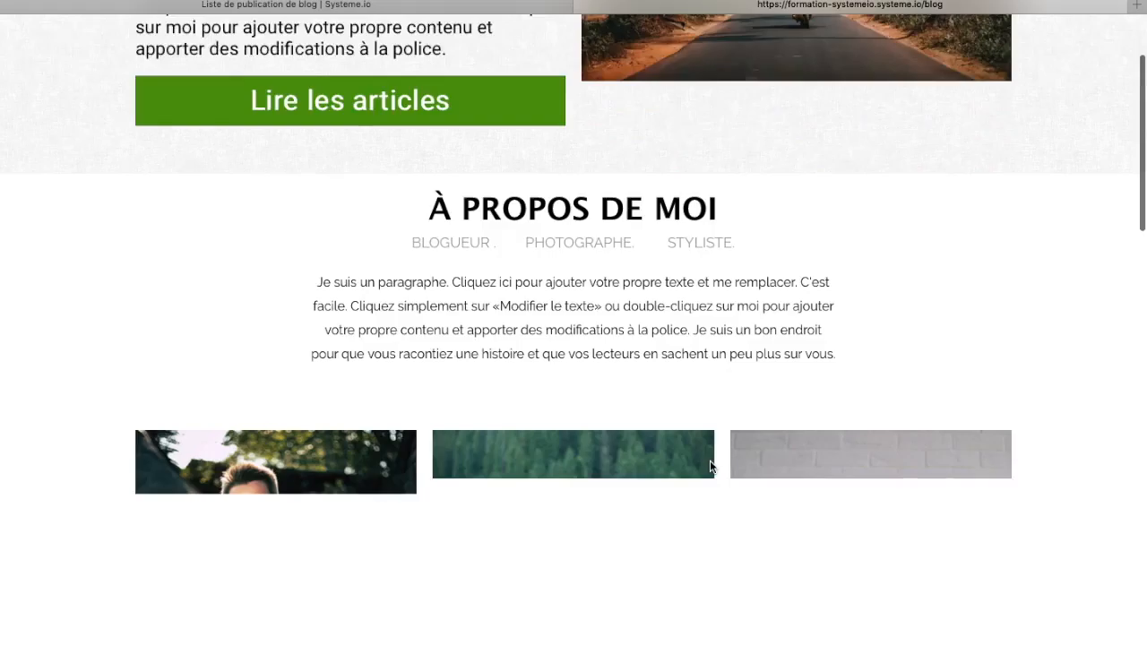
scroll(650, 320, down, 15)
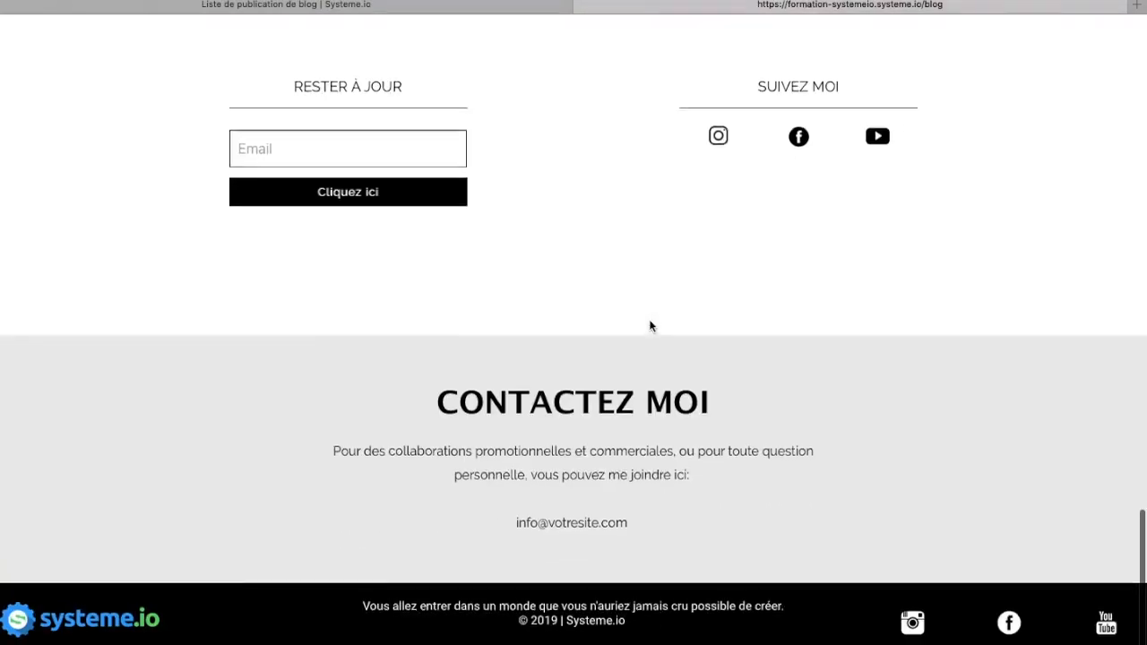
scroll(641, 207, up, 20)
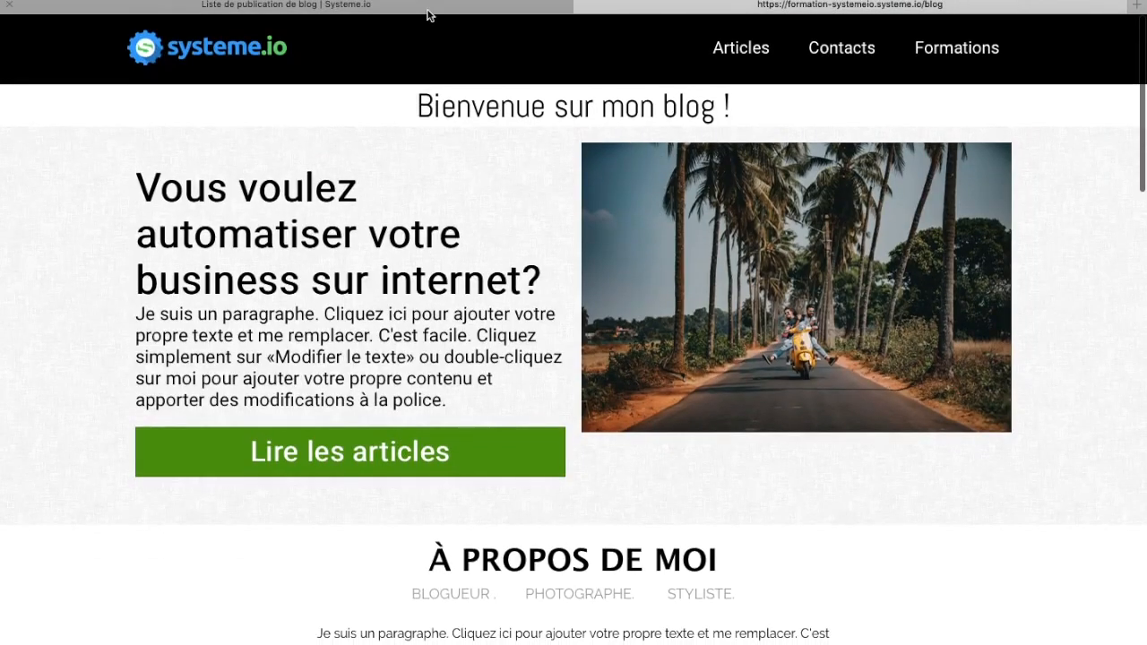
click(429, 16)
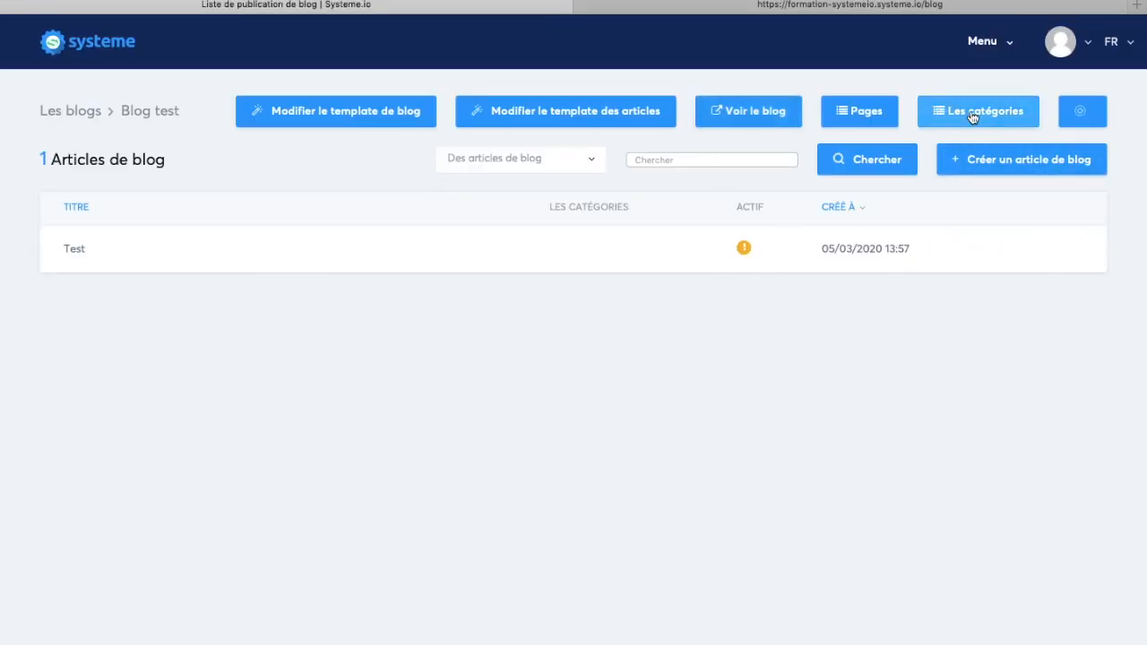
Step: Review the layout of the blog page "Page qui liste les articles" in the editor, and return to the blog's pages list
click(865, 112)
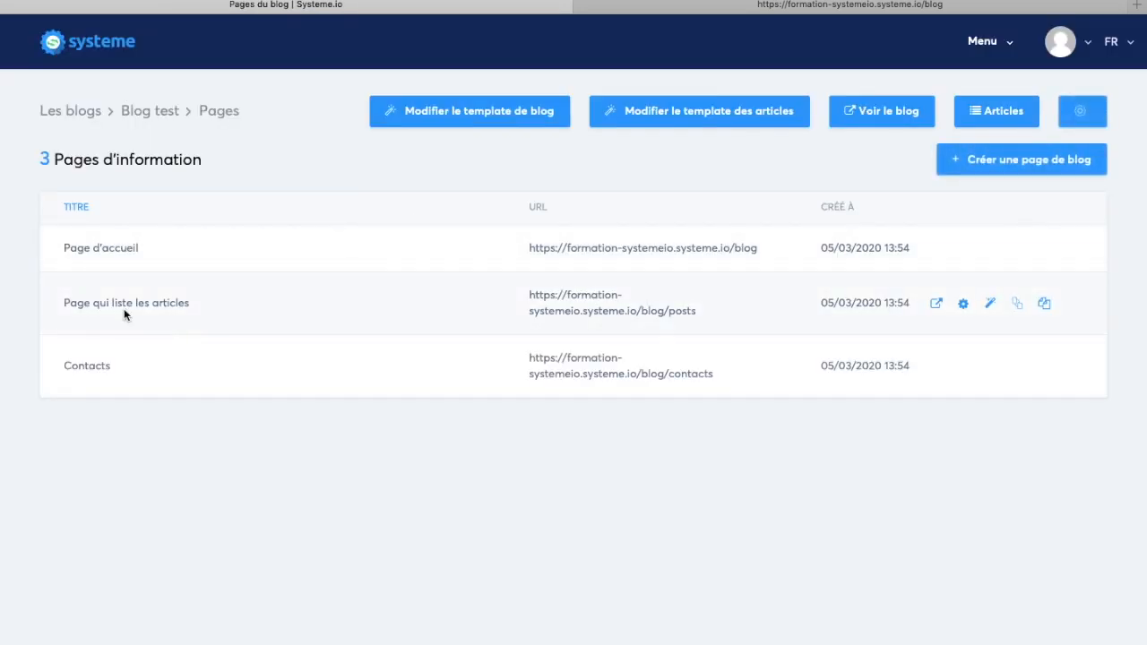
drag(112, 306, 171, 307)
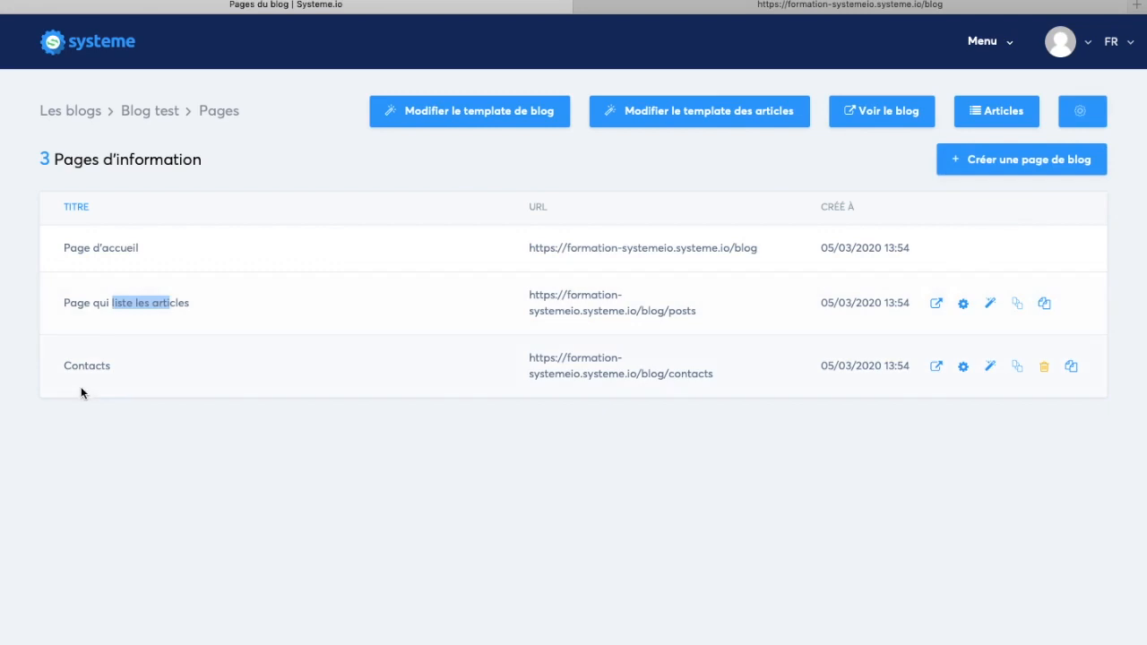
click(171, 368)
mouse_move(919, 296)
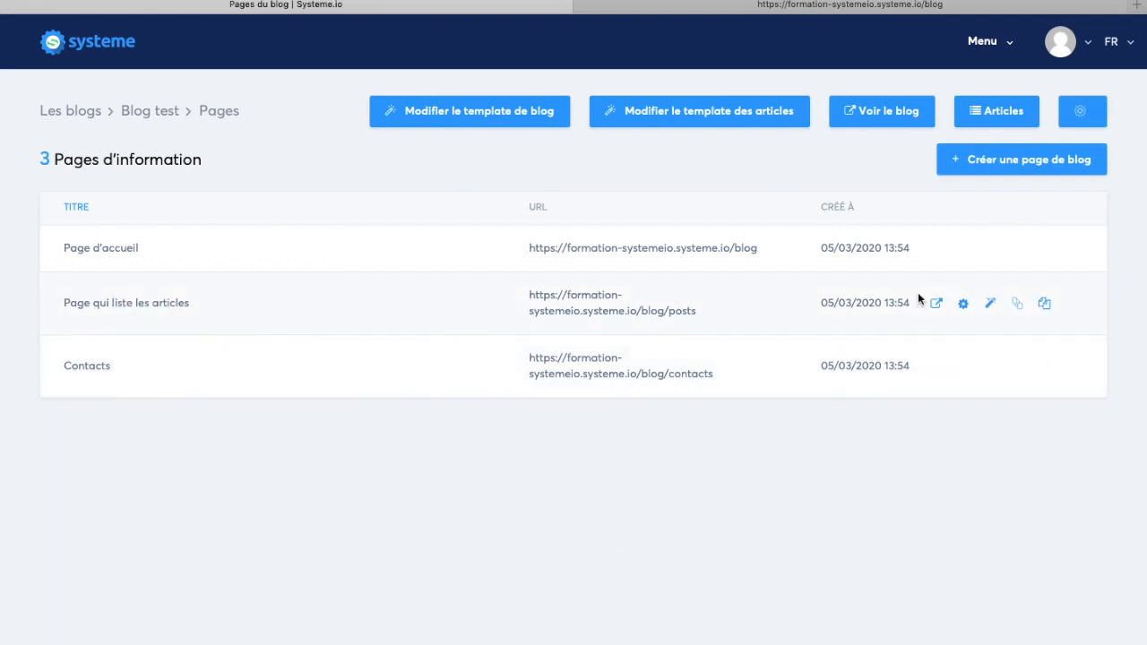
click(990, 308)
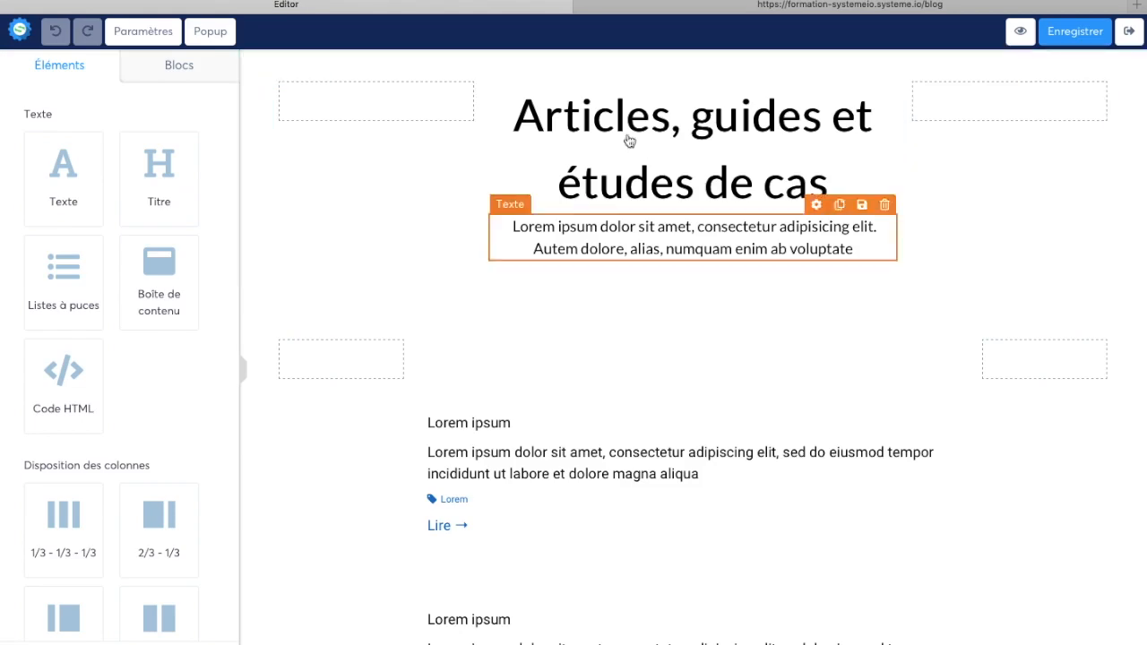
scroll(494, 438, down, 5)
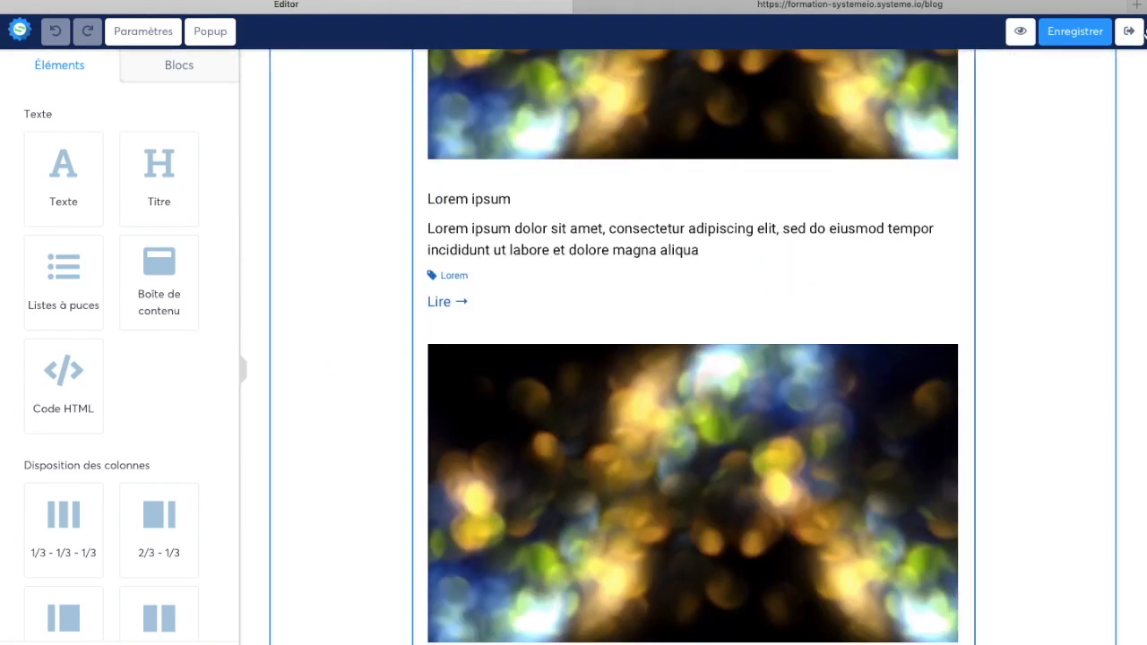
click(1129, 31)
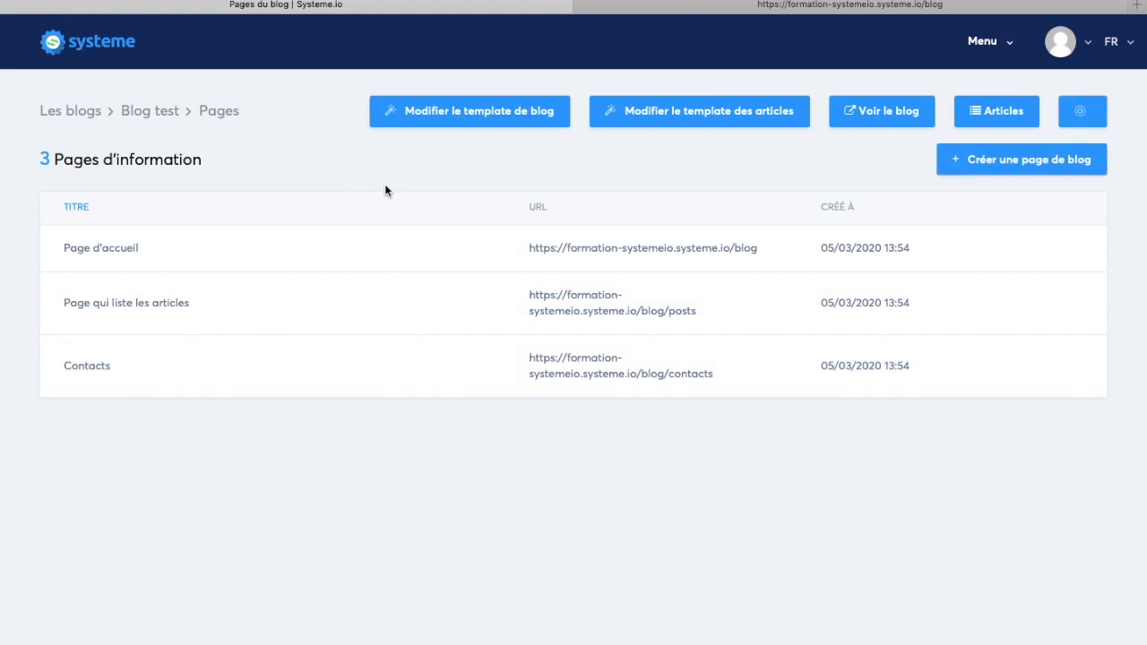
Step: Look at the blog's categories page and return to the article list of Blog test
click(165, 118)
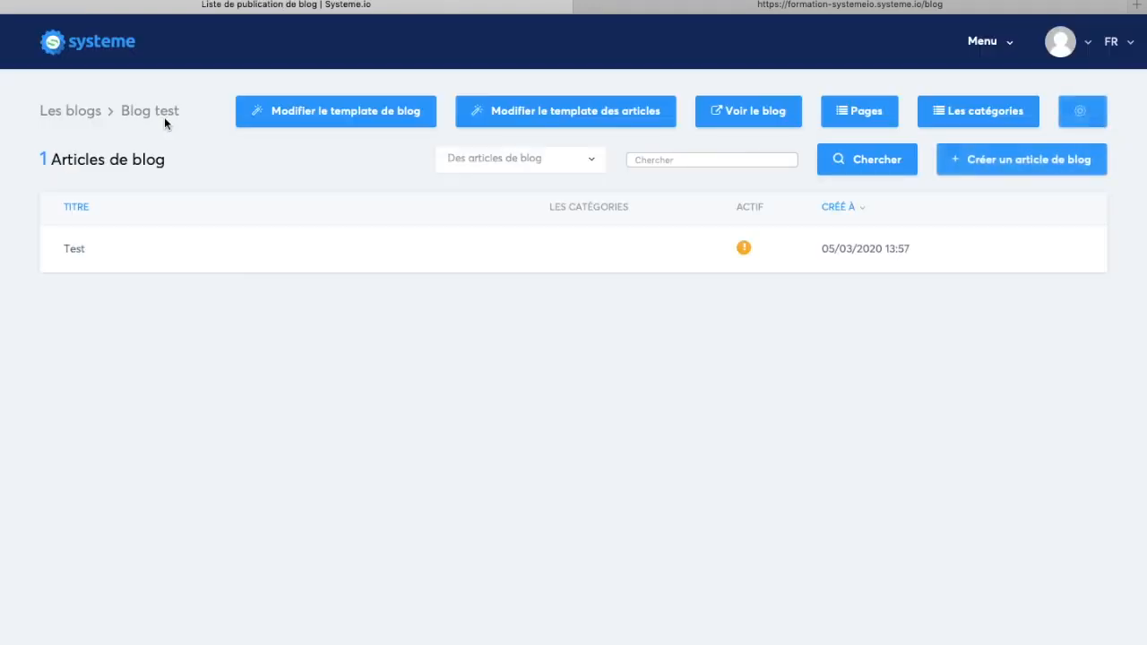
click(947, 113)
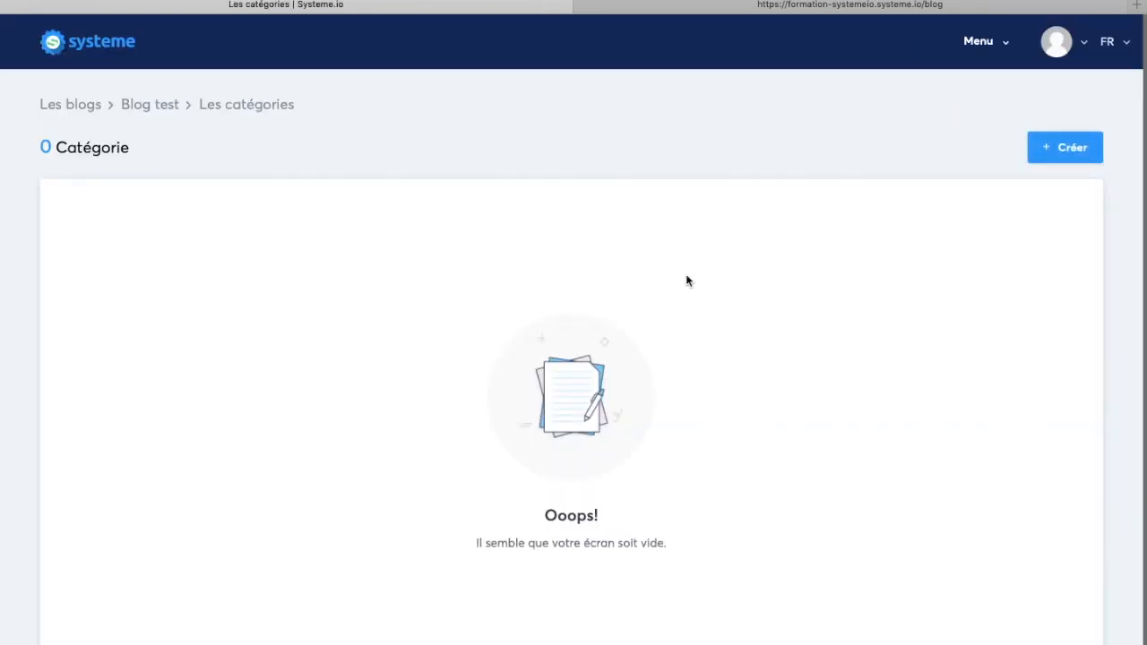
scroll(608, 163, left, 5)
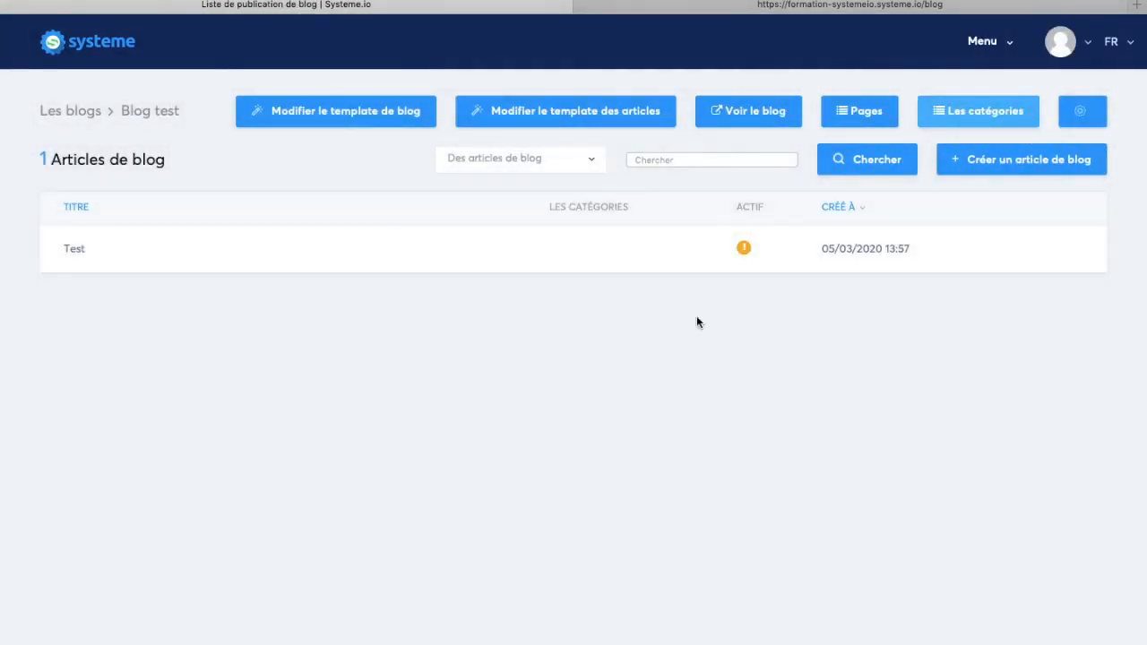
click(987, 51)
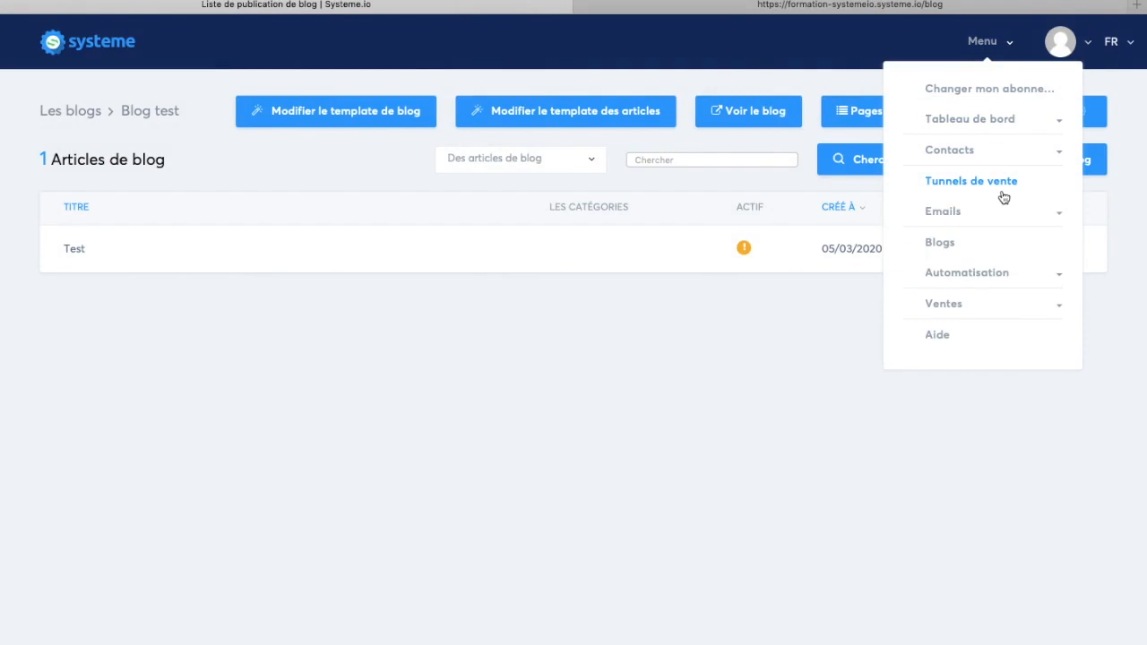
click(964, 310)
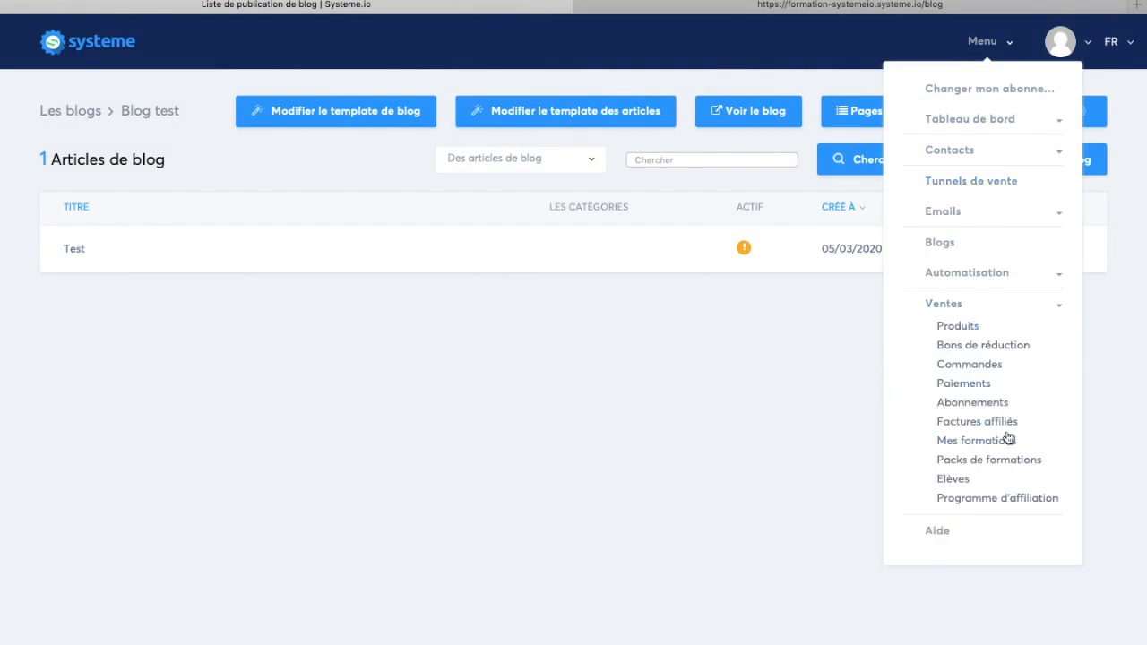
click(959, 310)
click(722, 294)
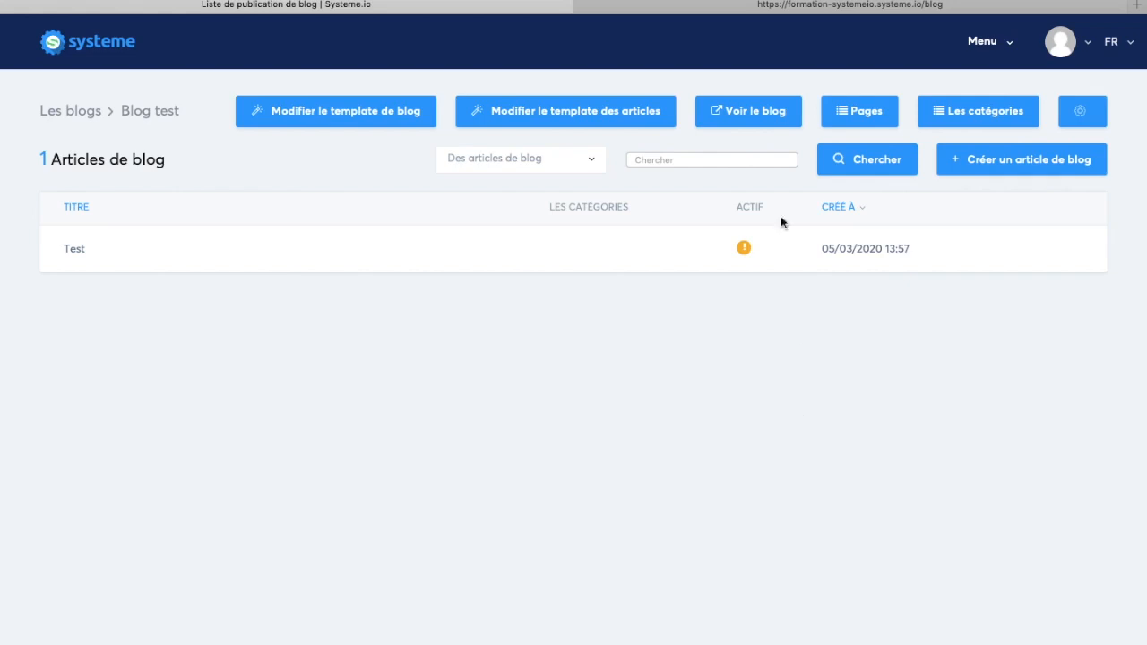
Step: Bring up the dashboard choices under Tableau de bord in the main navigation
click(993, 46)
click(980, 119)
click(981, 141)
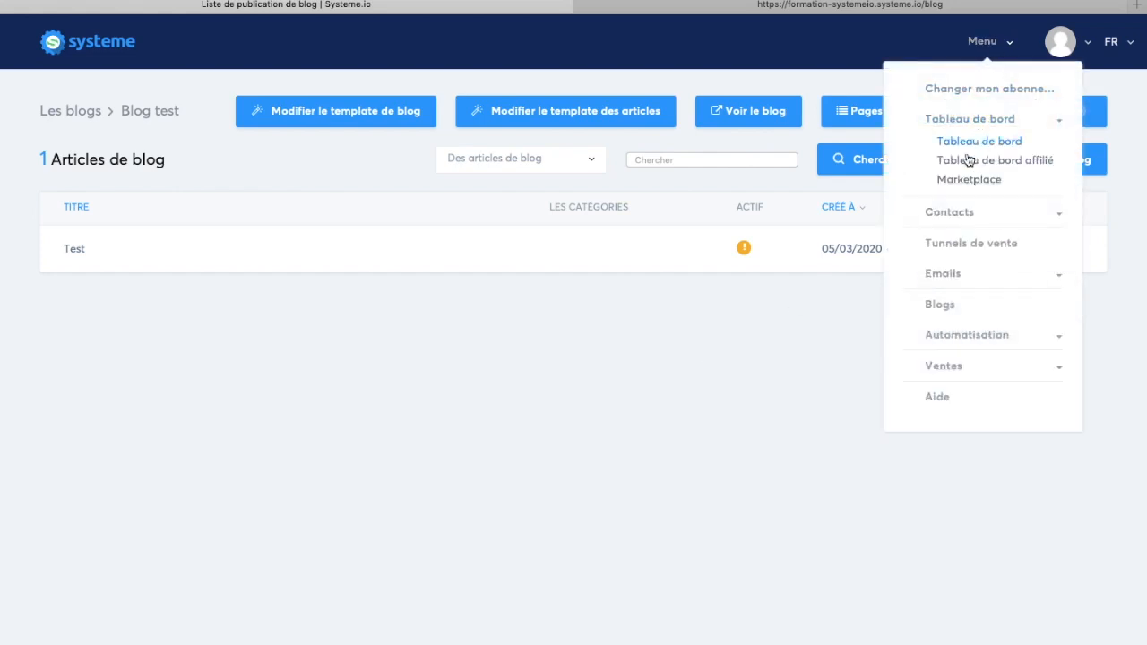